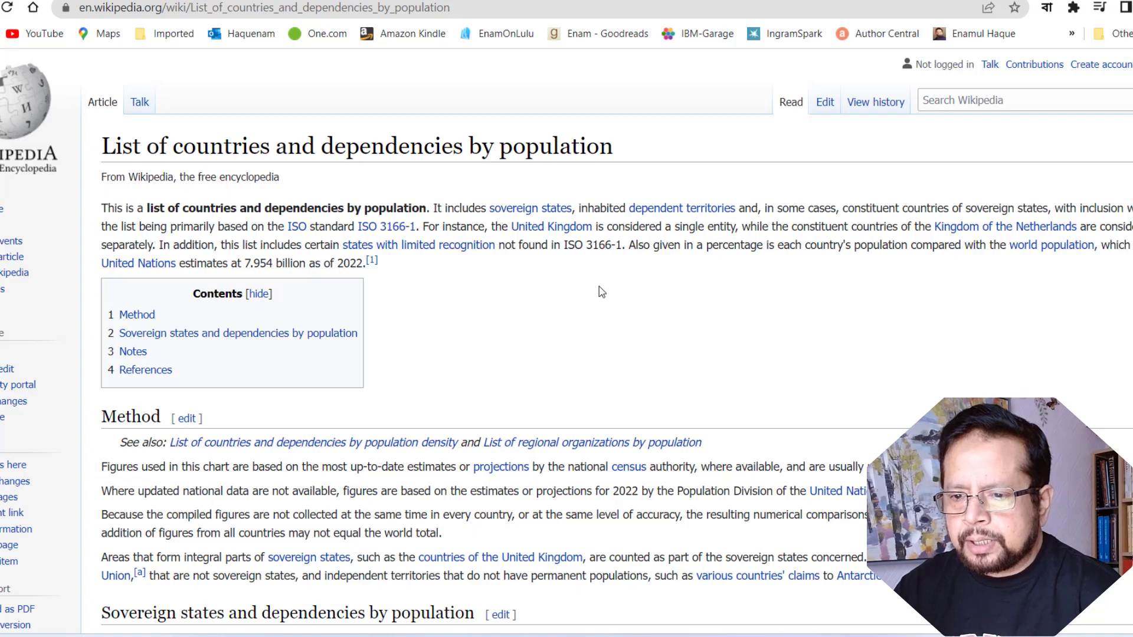
Examine the population table on the Wikipedia page "List of countries and dependencies by population"
scroll(599, 287, down, 4)
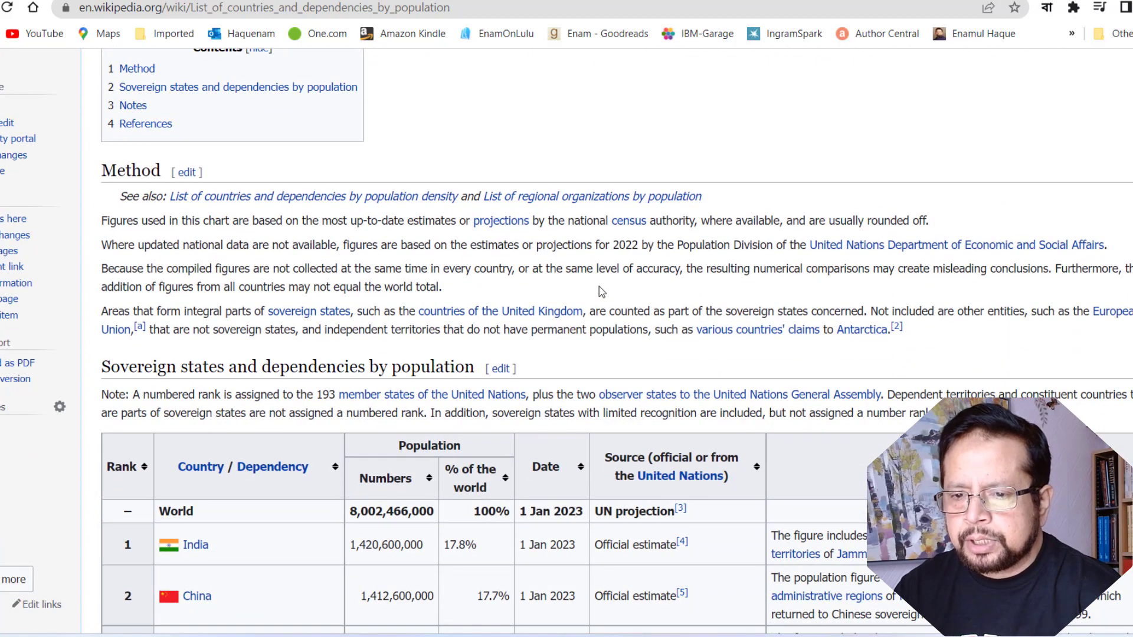
scroll(601, 292, up, 3)
scroll(599, 287, down, 4)
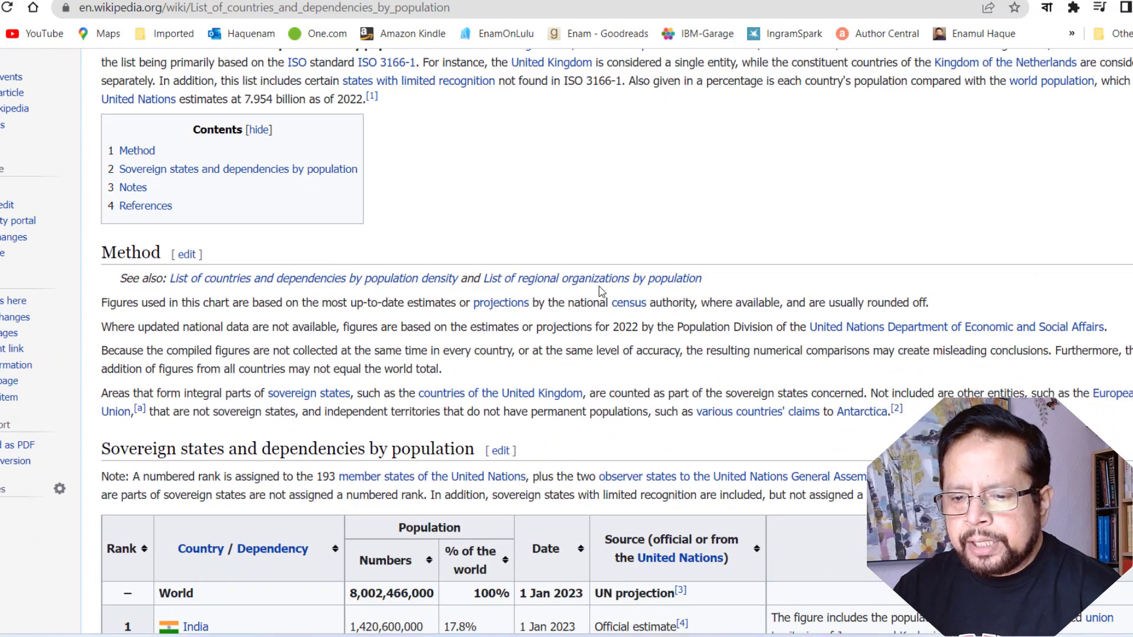
scroll(600, 289, down, 1)
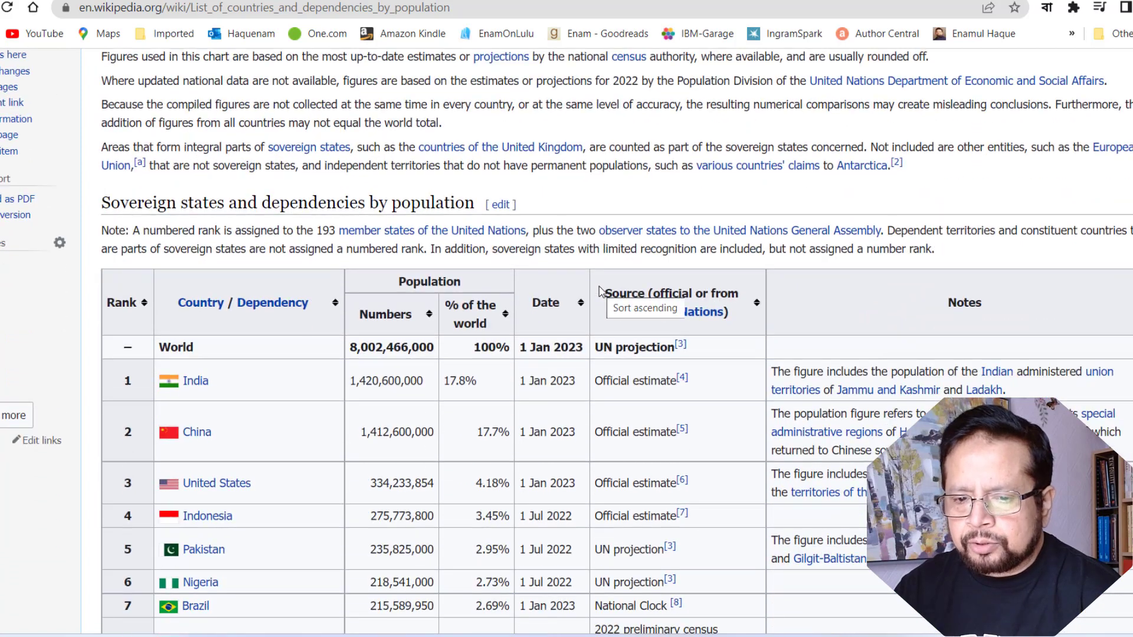
scroll(600, 290, up, 1)
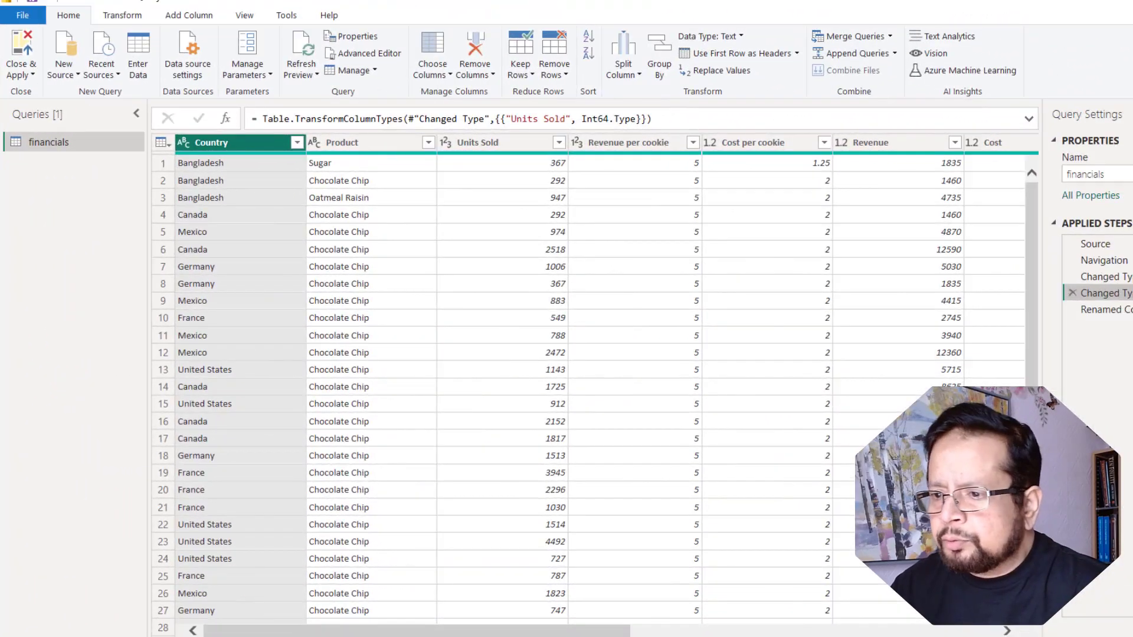
click(75, 75)
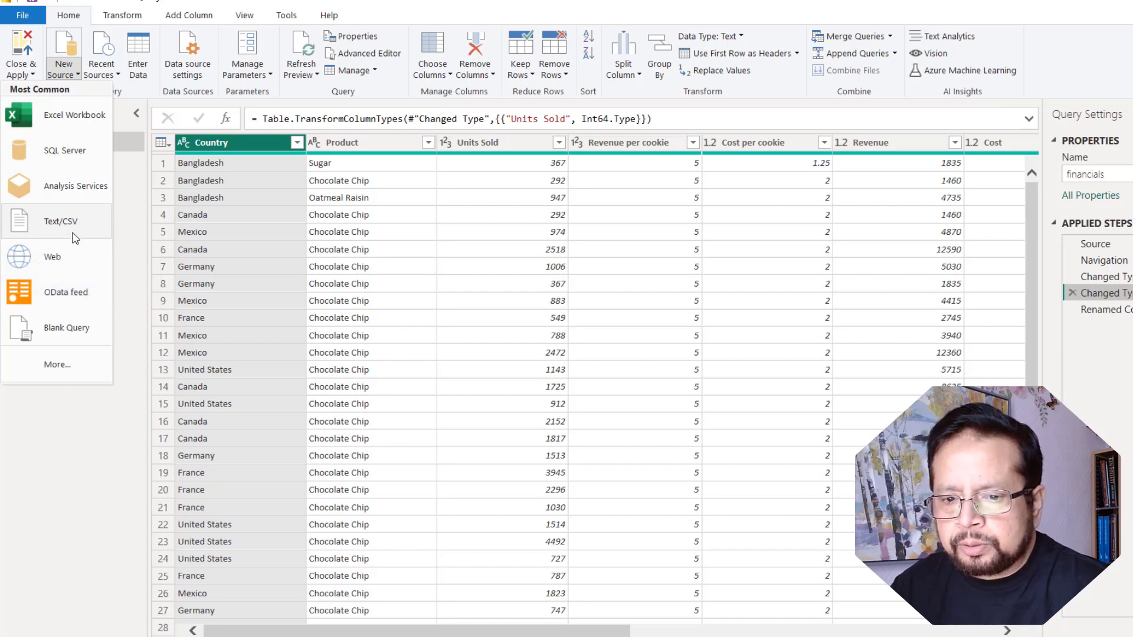
click(74, 269)
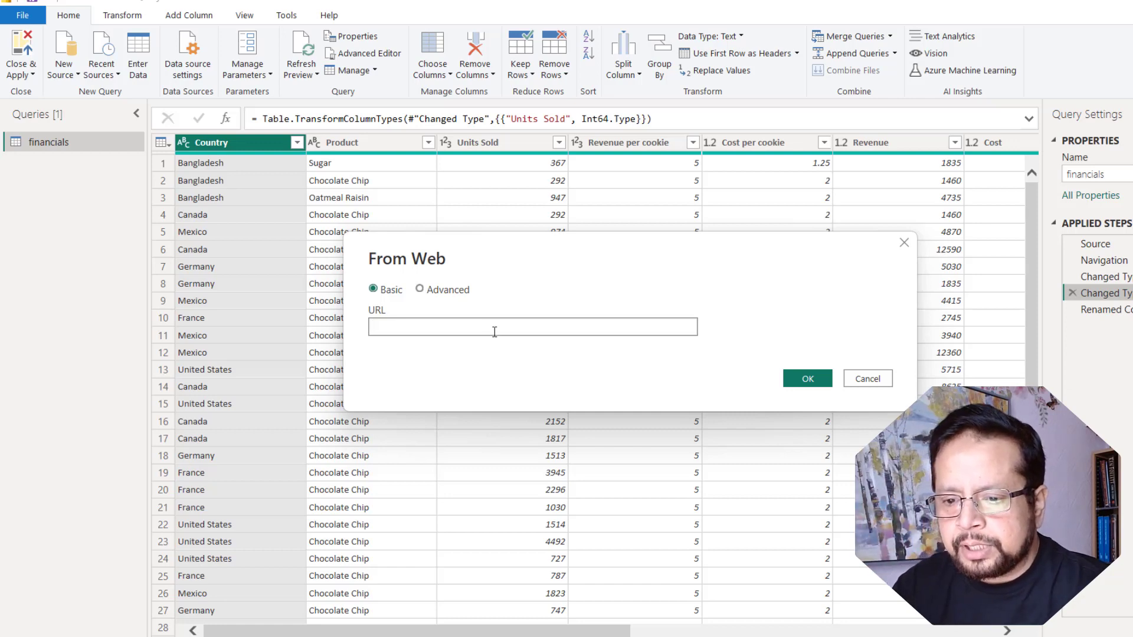
text(https://en.wikipedia.org/wiki/List_of_countries_and_dependencies_by_population)
click(800, 381)
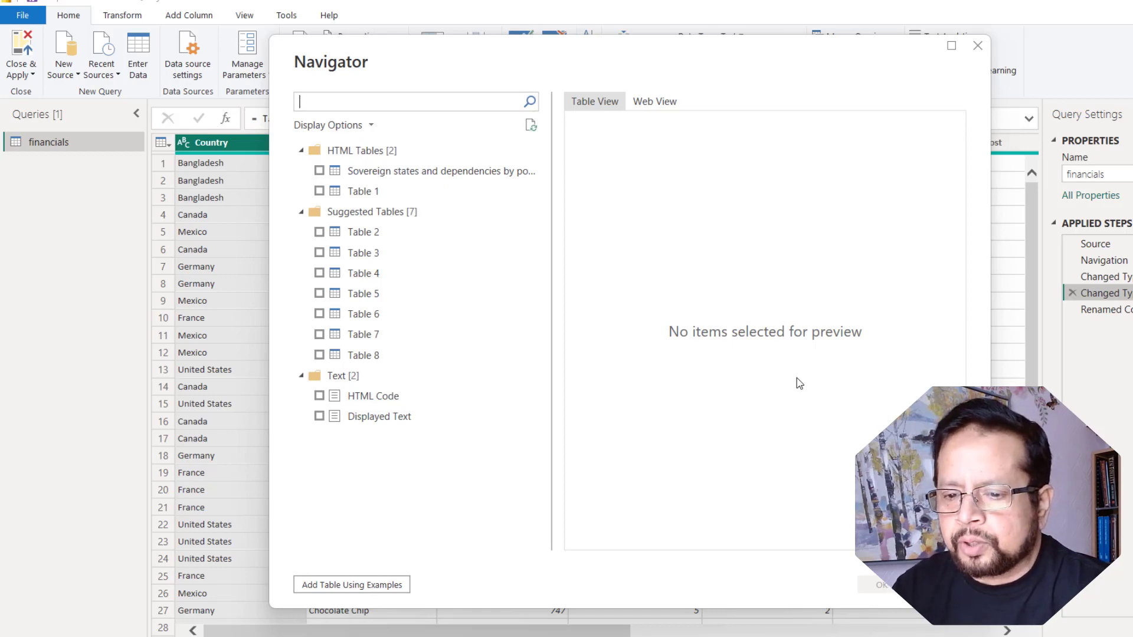
Compare the previews of the Sovereign states and dependencies table and Tables 1 to 4 to find suitable population data
click(482, 172)
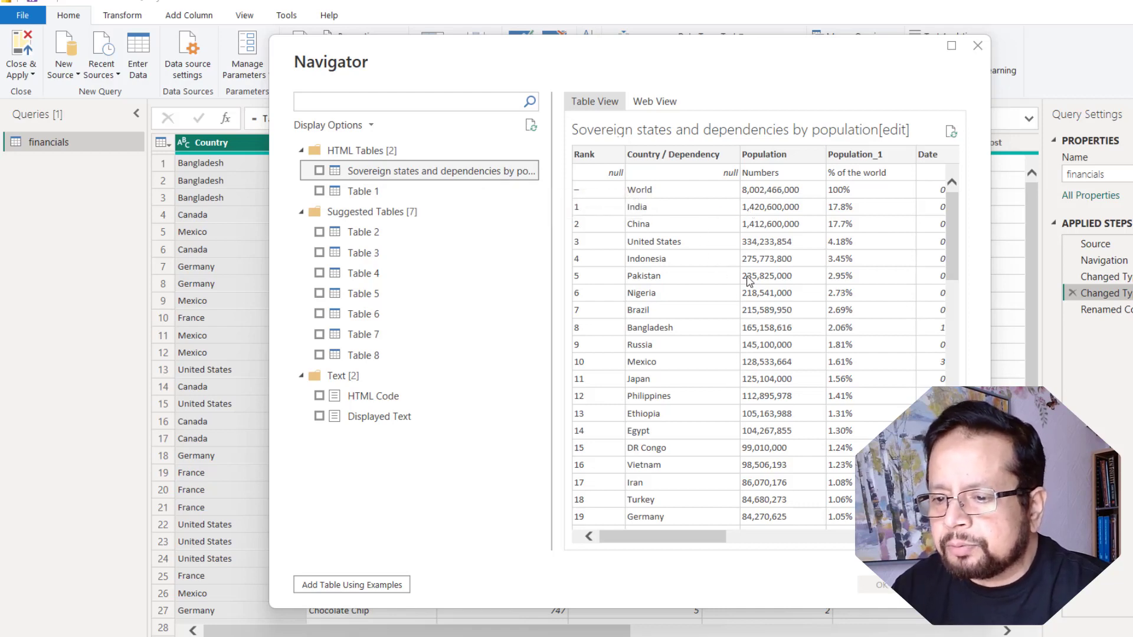
scroll(750, 283, down, 2)
scroll(751, 282, up, 2)
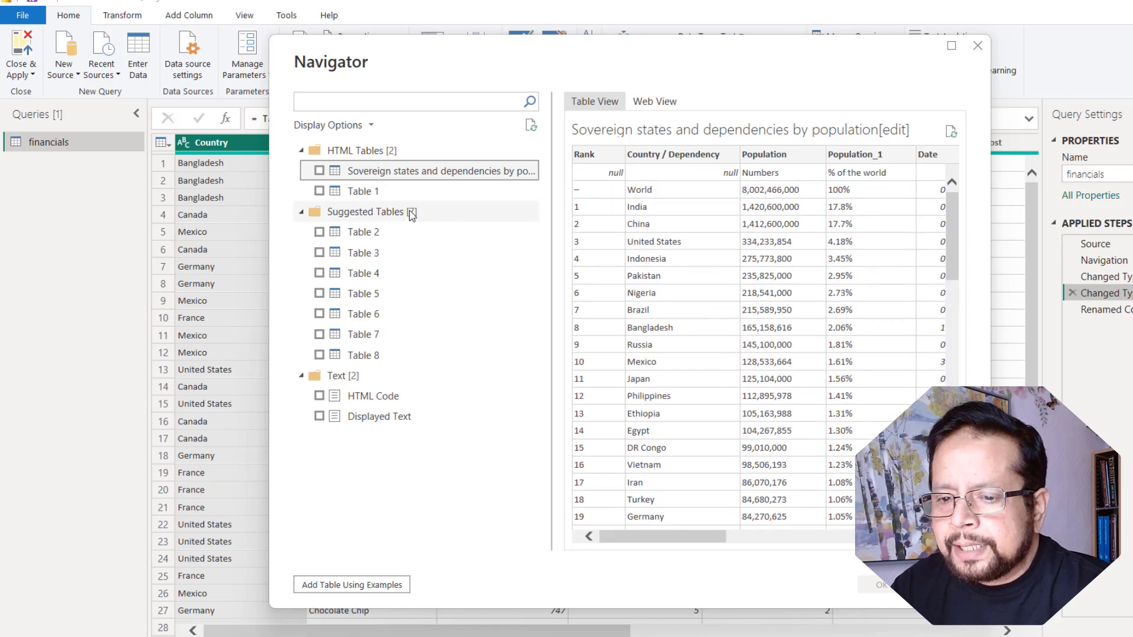
click(398, 192)
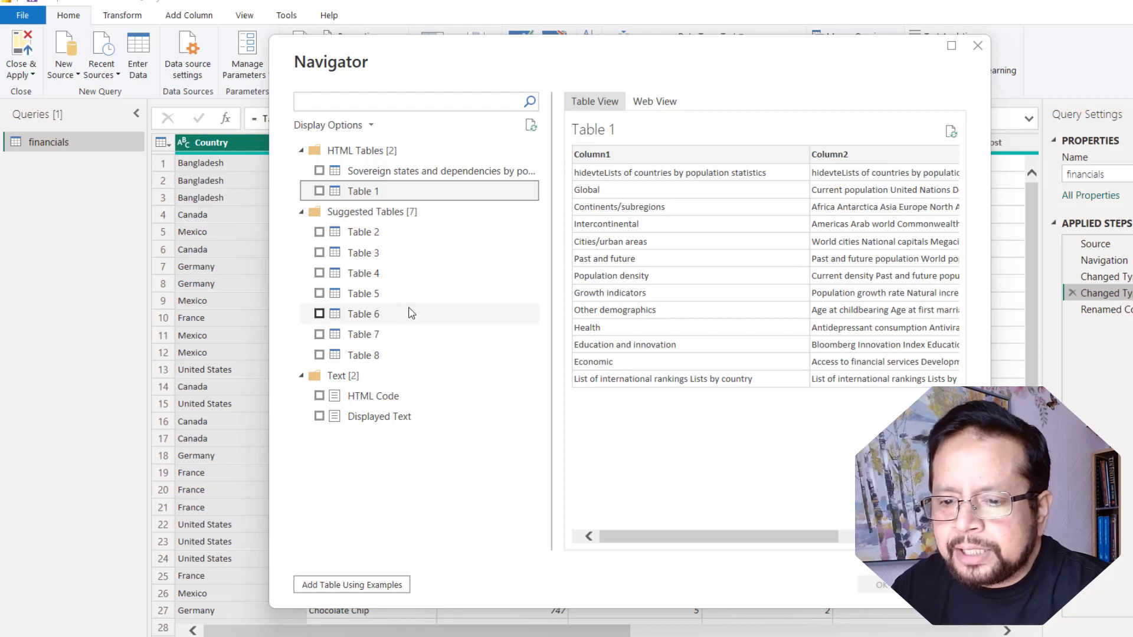
click(377, 237)
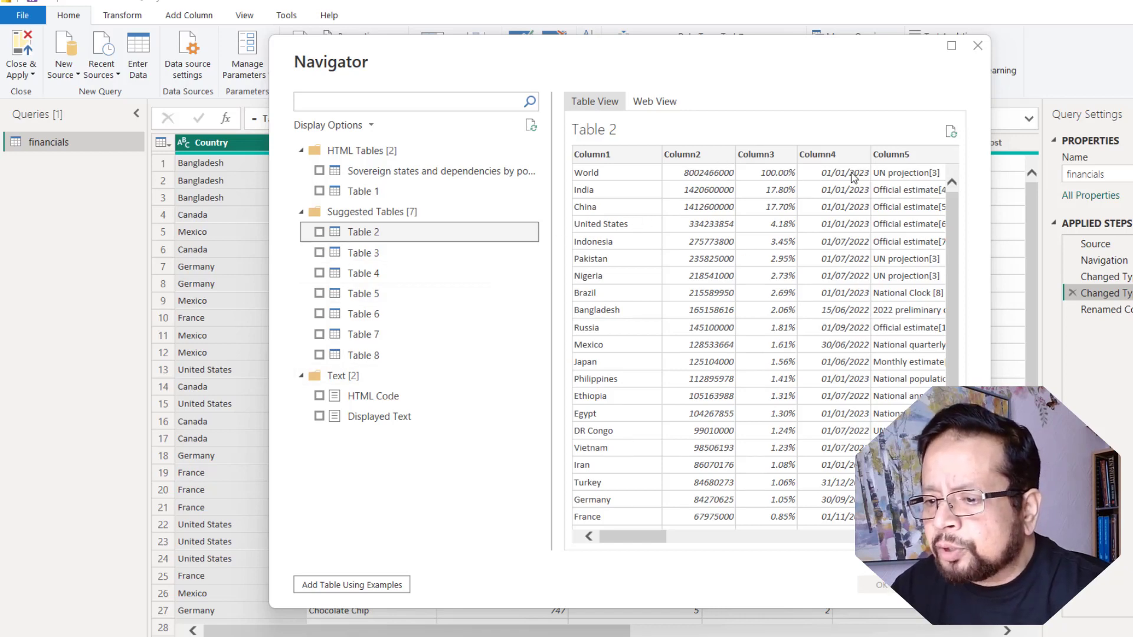
click(362, 254)
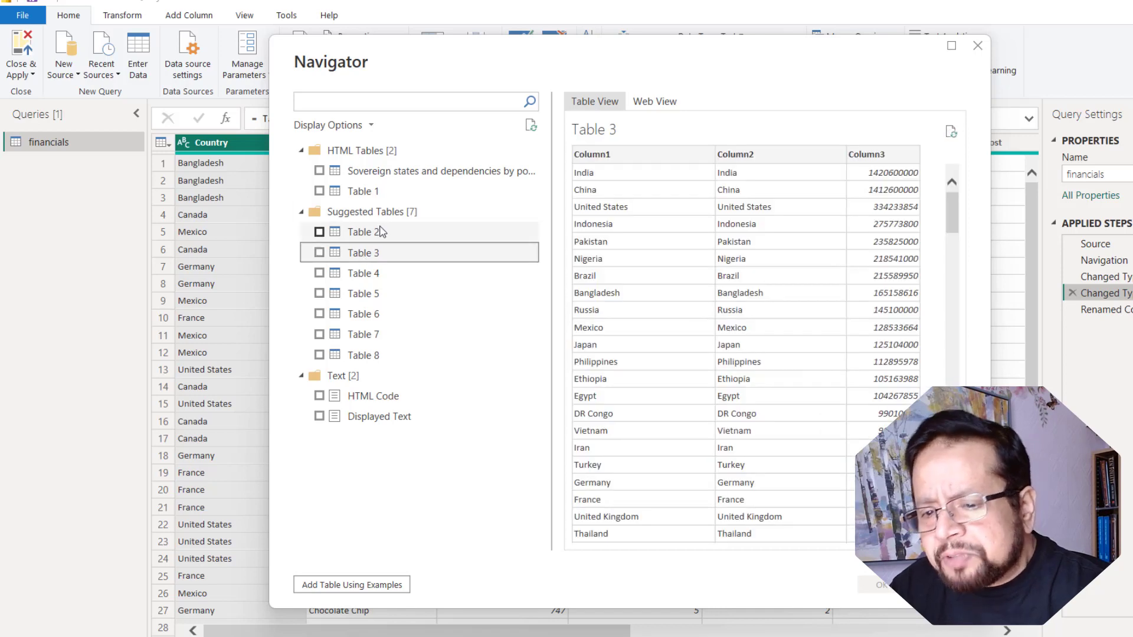
click(380, 232)
click(370, 257)
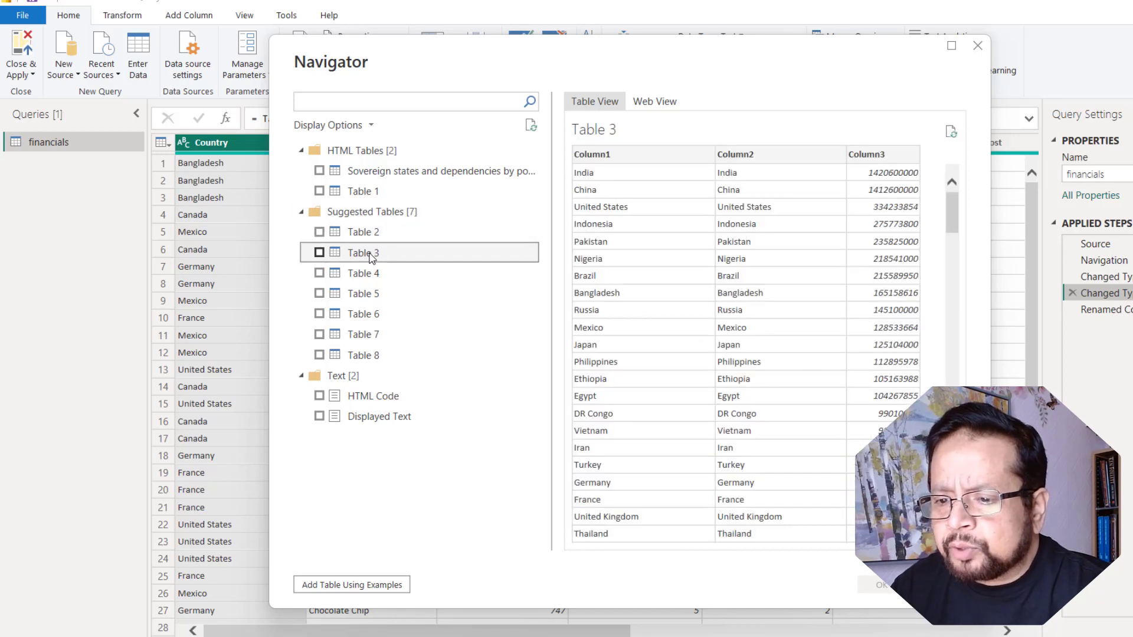
click(367, 274)
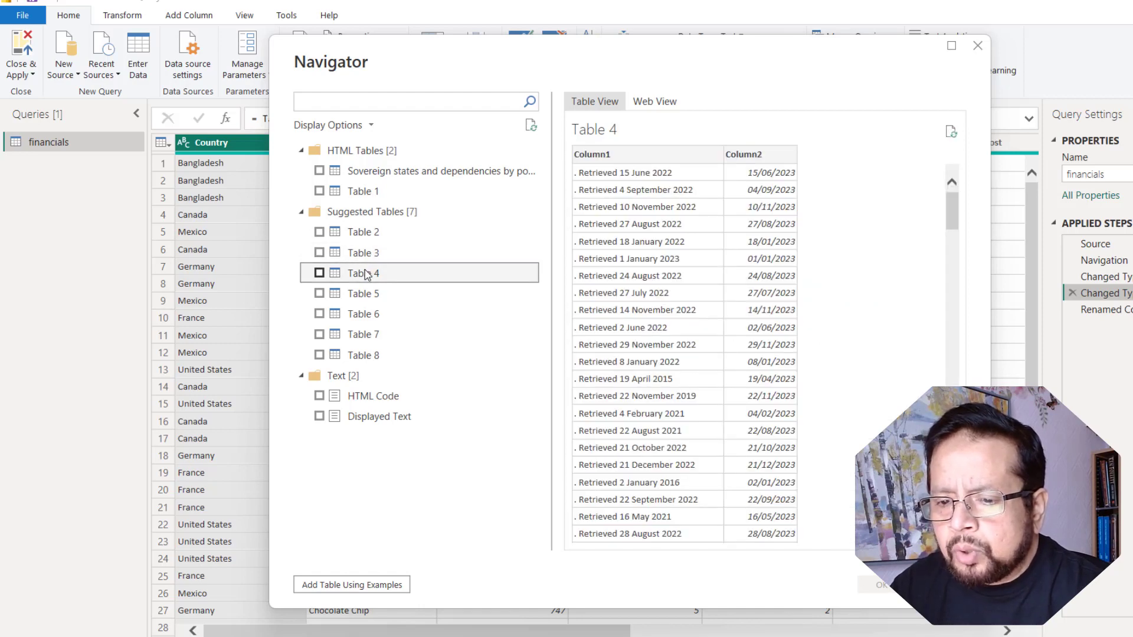
click(368, 233)
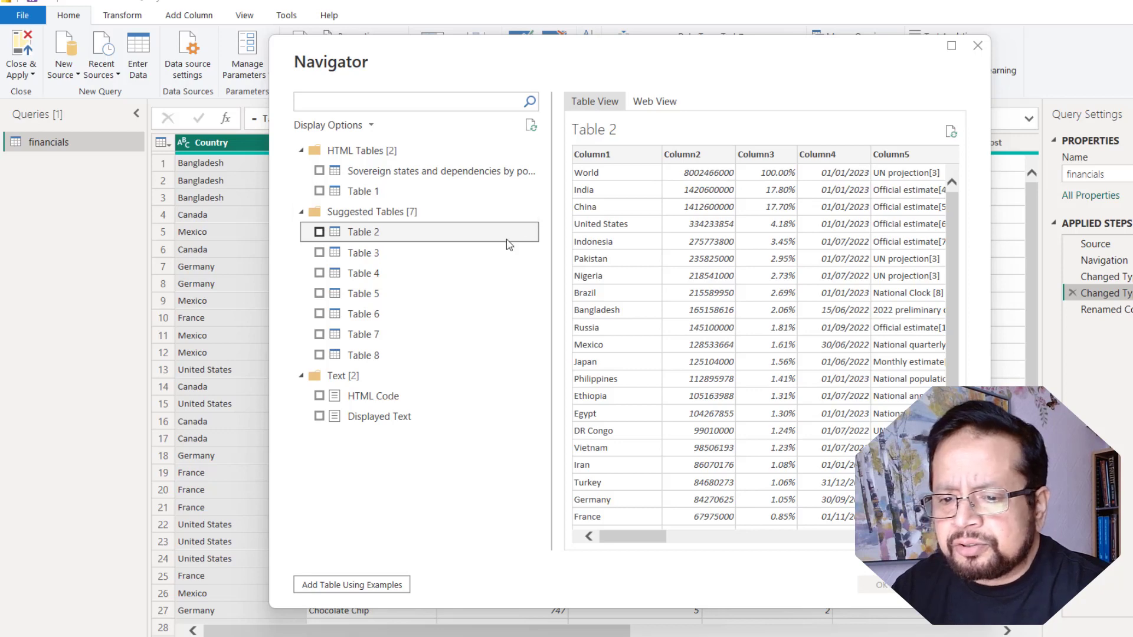
click(419, 261)
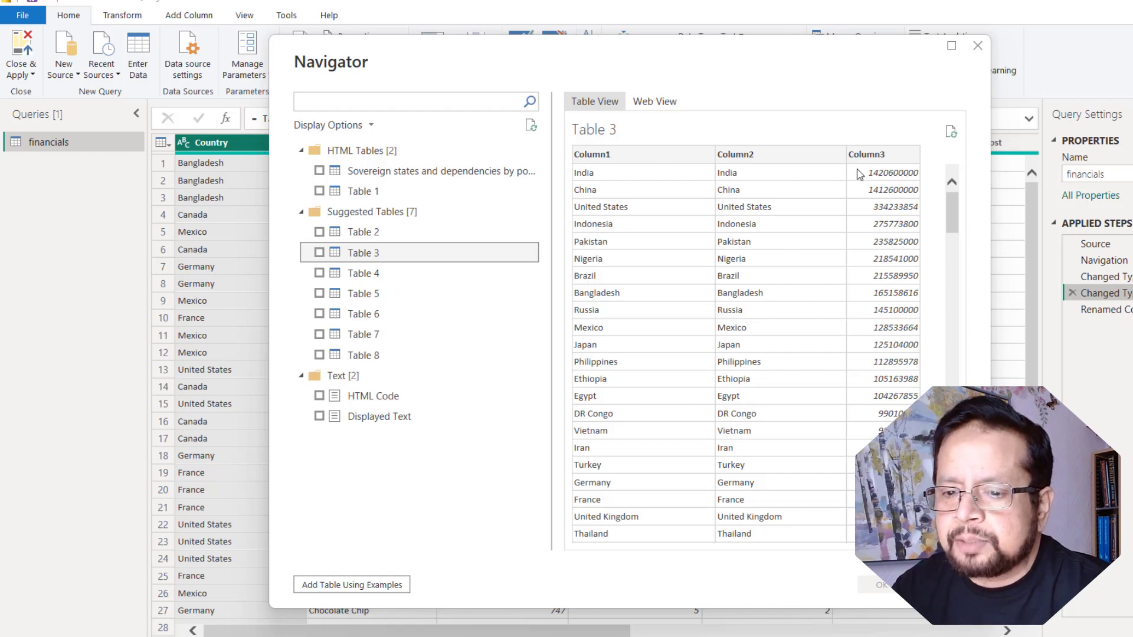
click(390, 272)
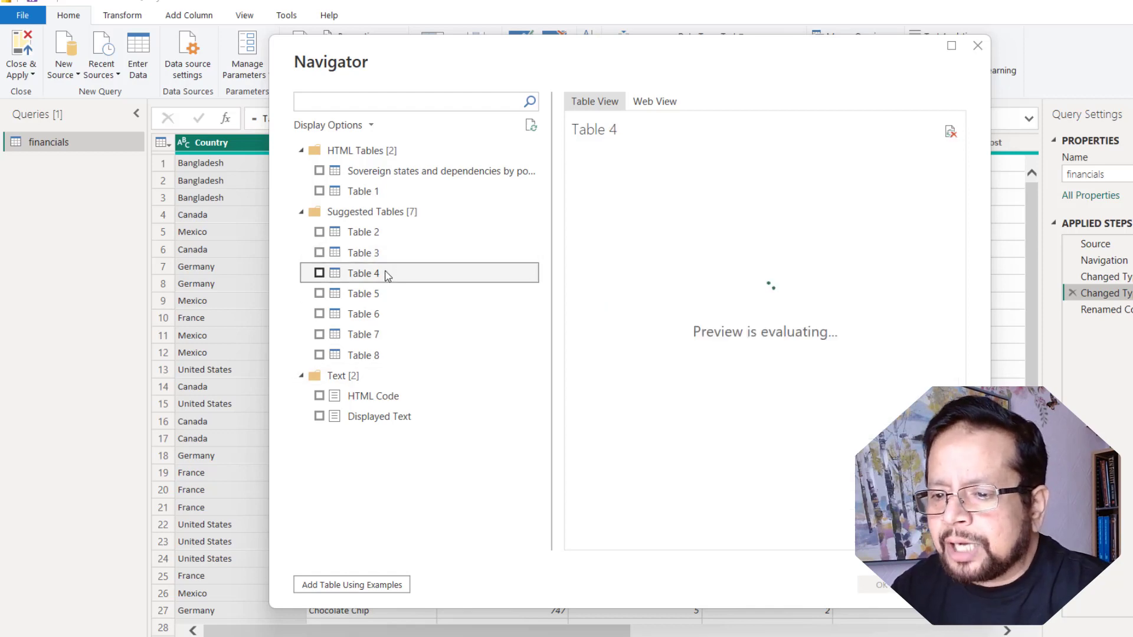
Import the HTML table "Sovereign states and dependencies by population" as a new query
click(394, 172)
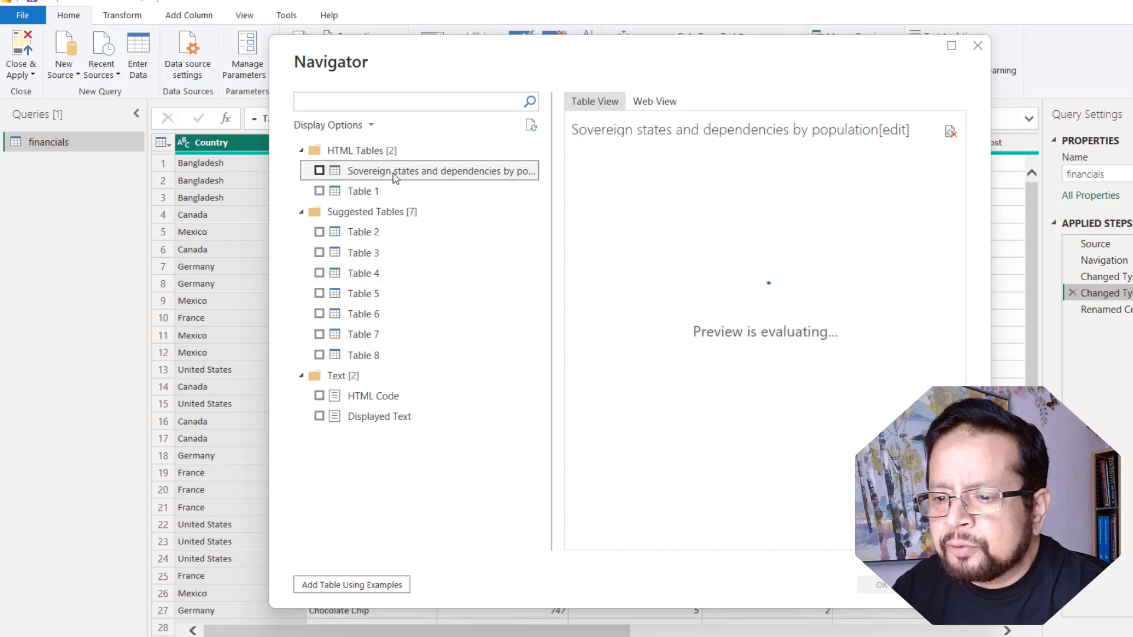
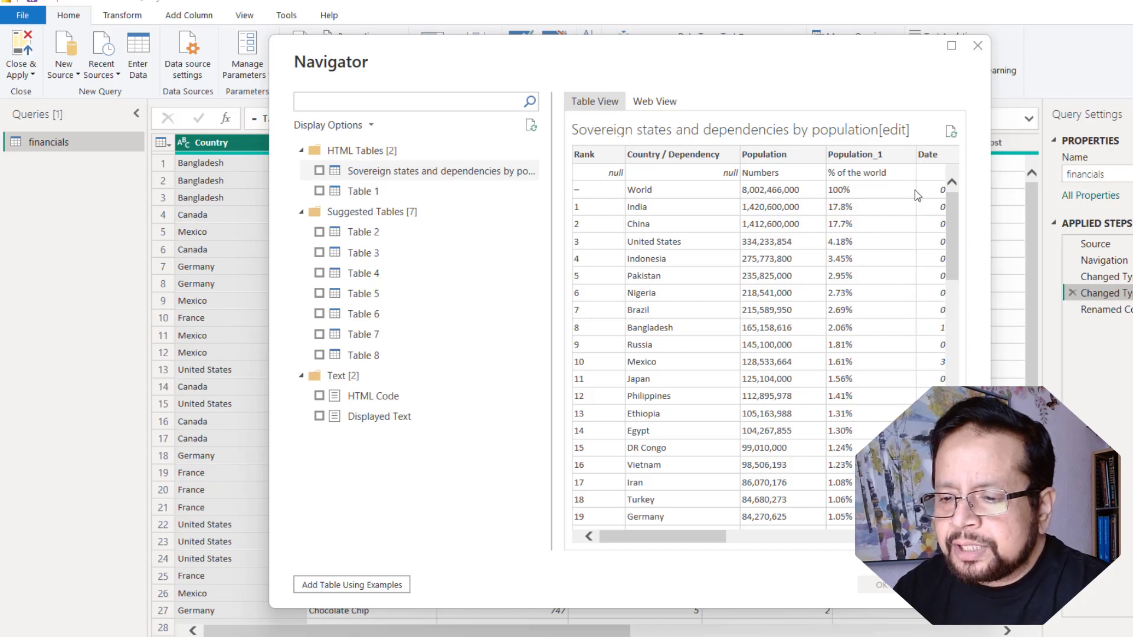
click(319, 171)
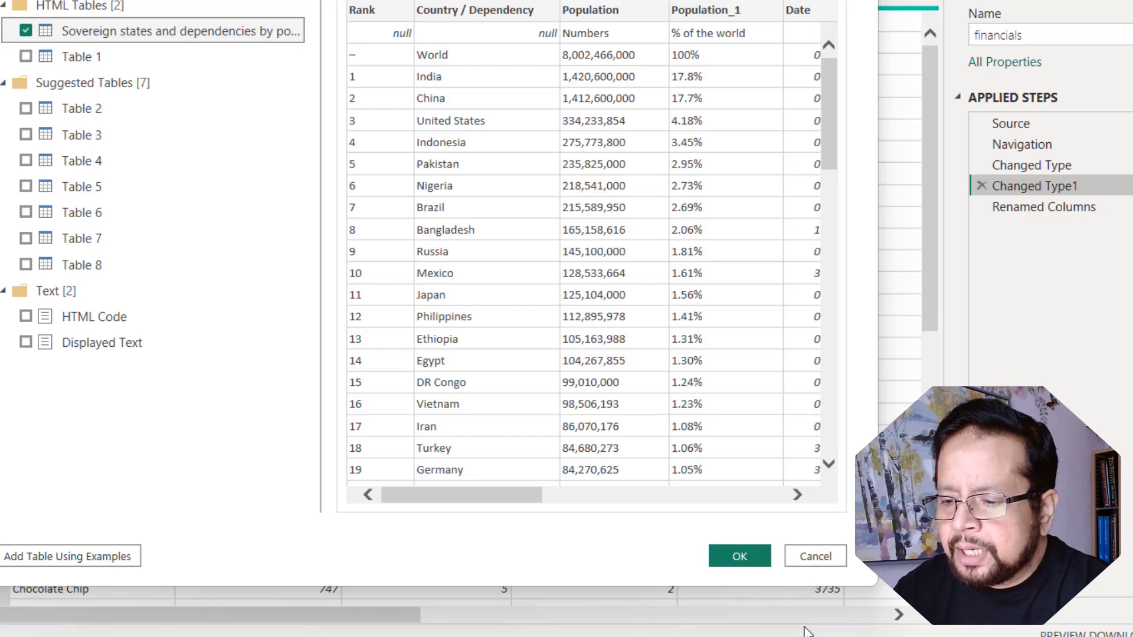
click(734, 561)
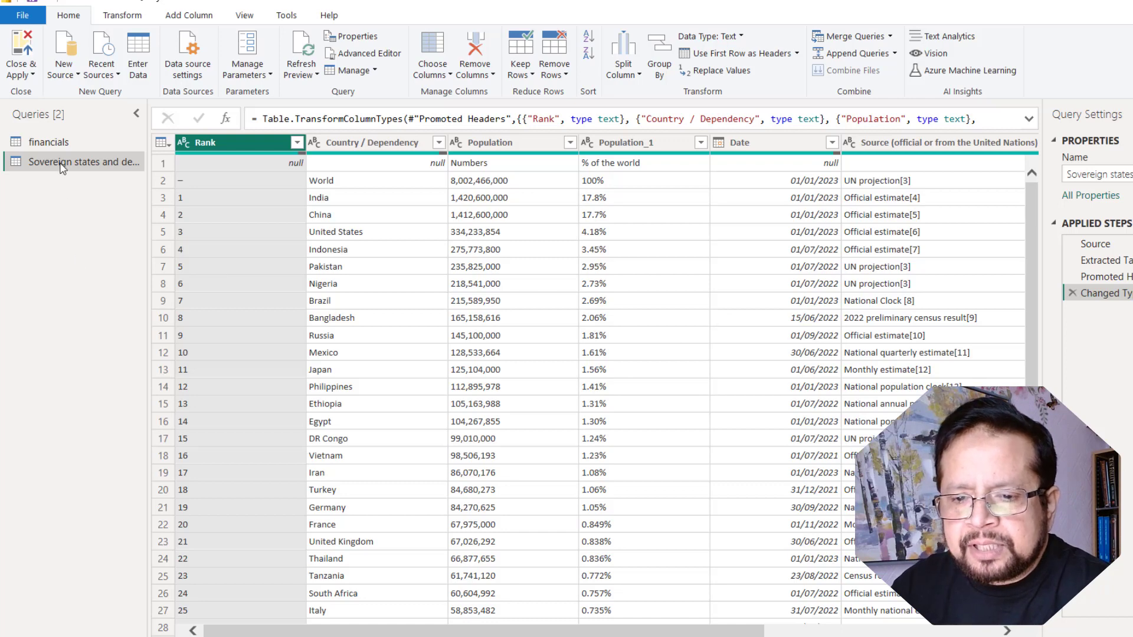
Check the financials query against the imported Wikipedia query, and rename the imported one to World Population
click(57, 148)
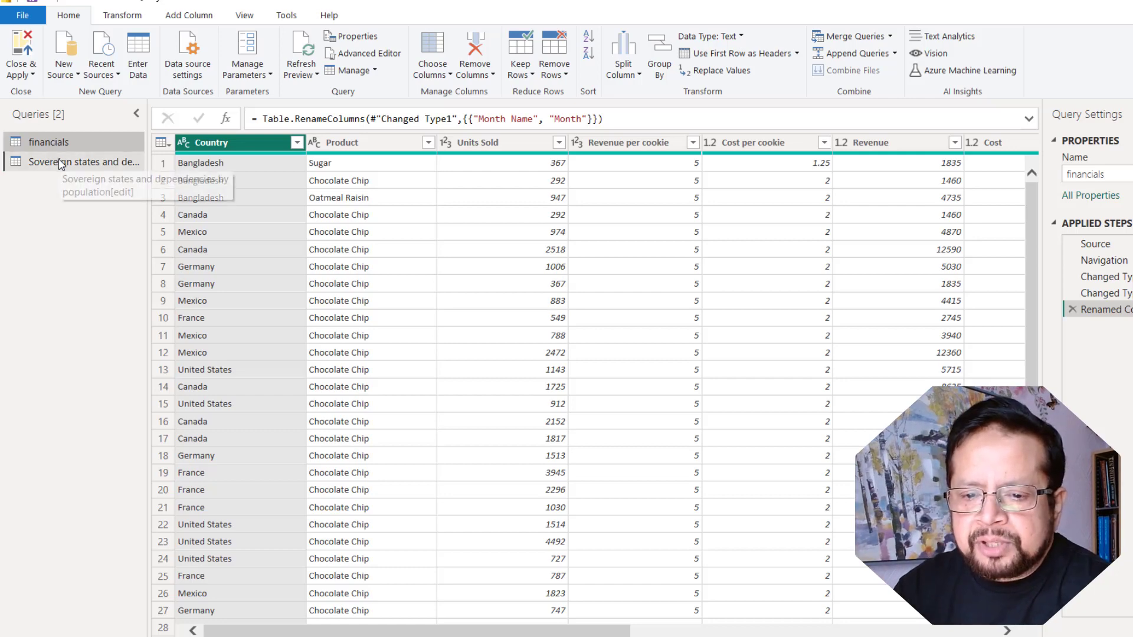
click(58, 163)
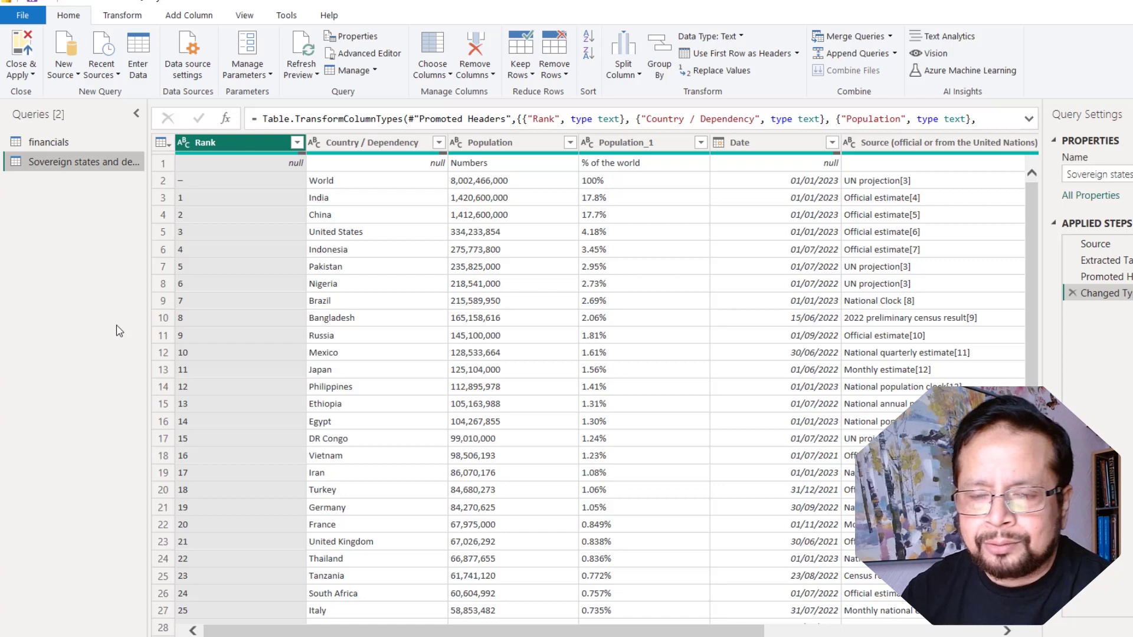
right_click(69, 164)
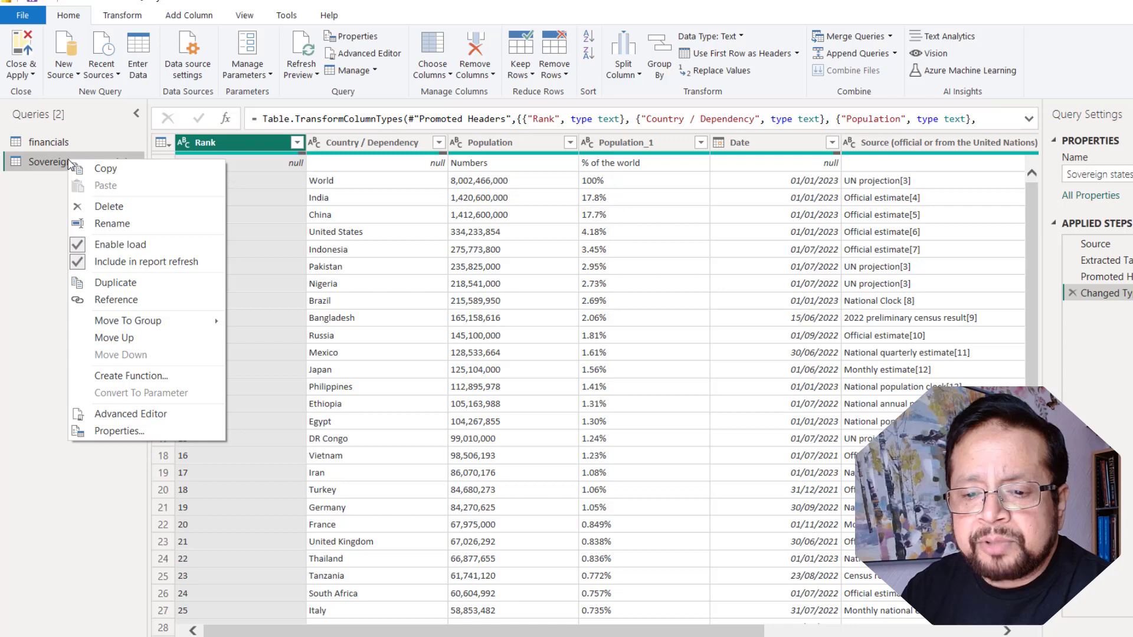
click(112, 223)
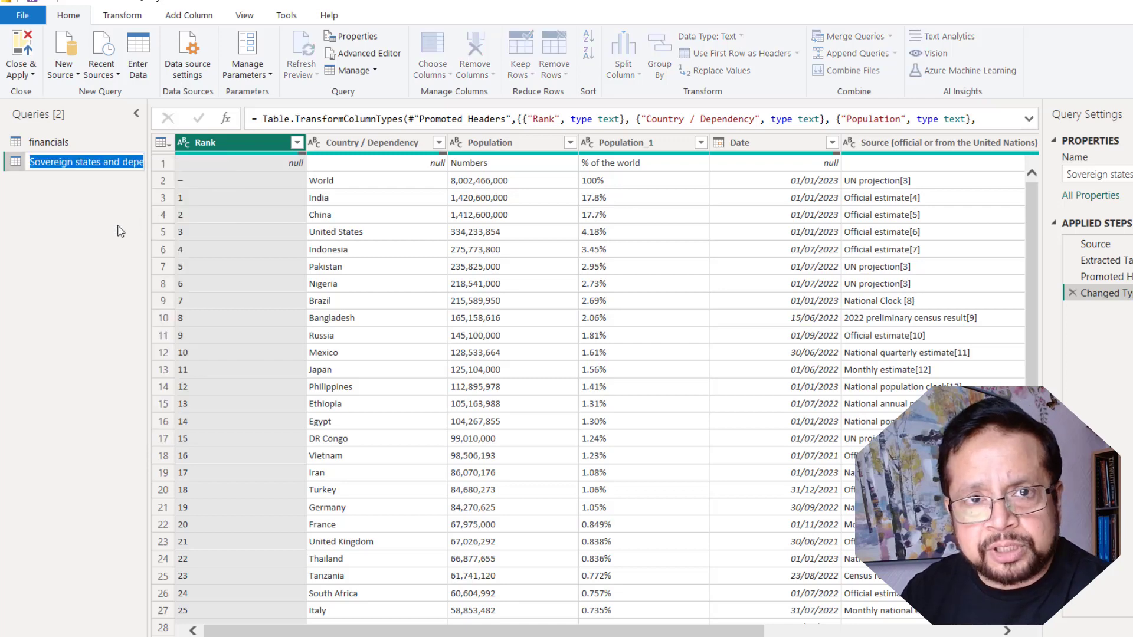
text(Wo)
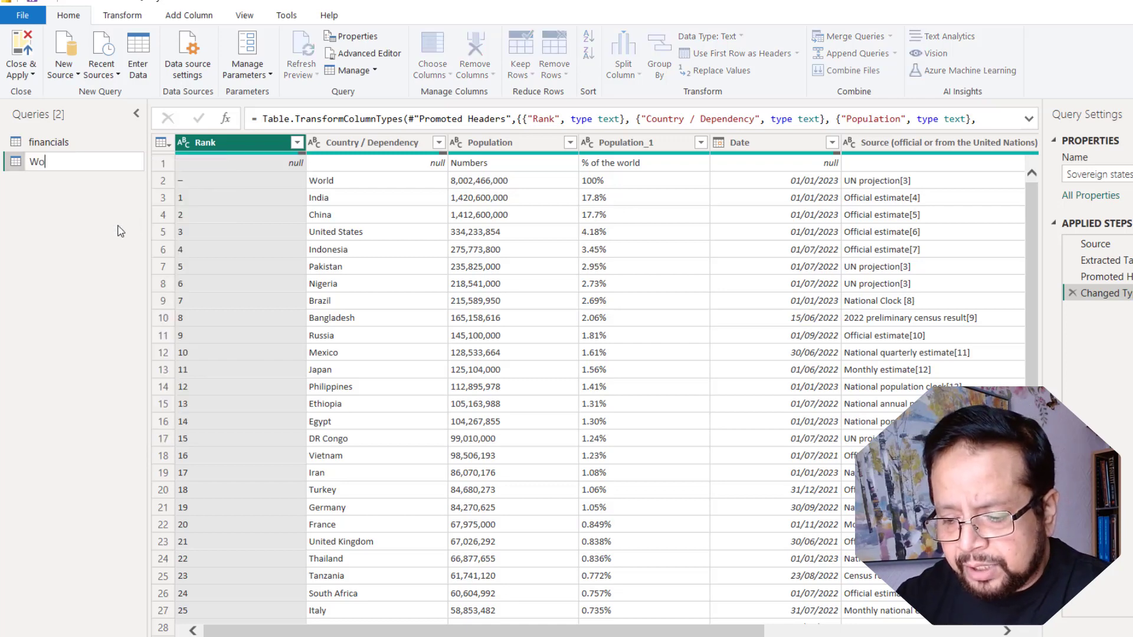
text(rld Pop)
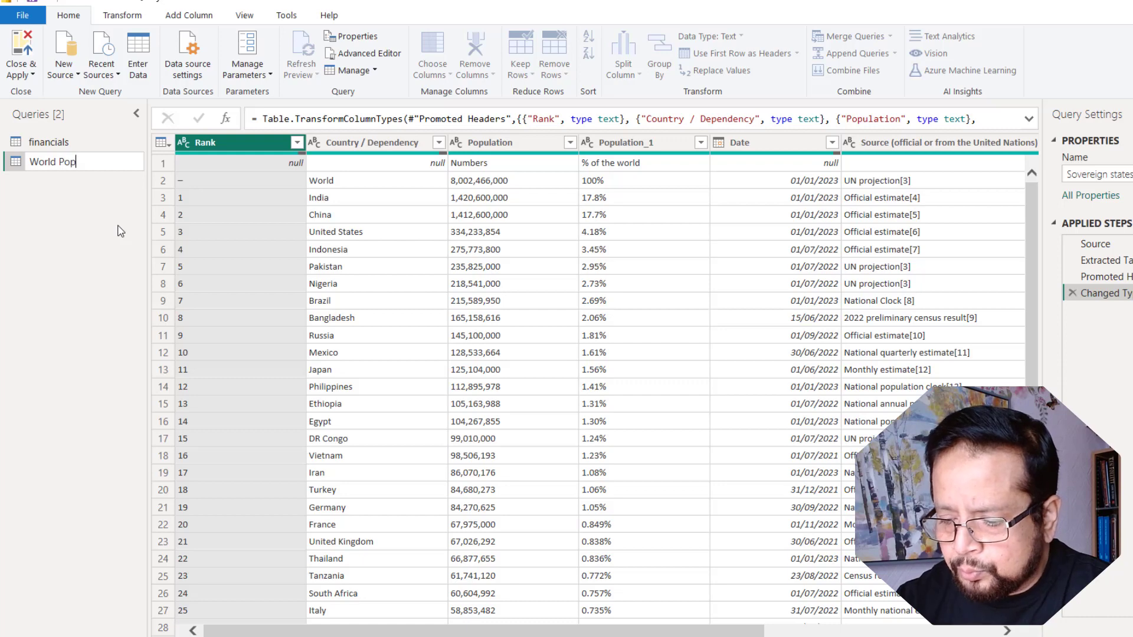
text(ulation)
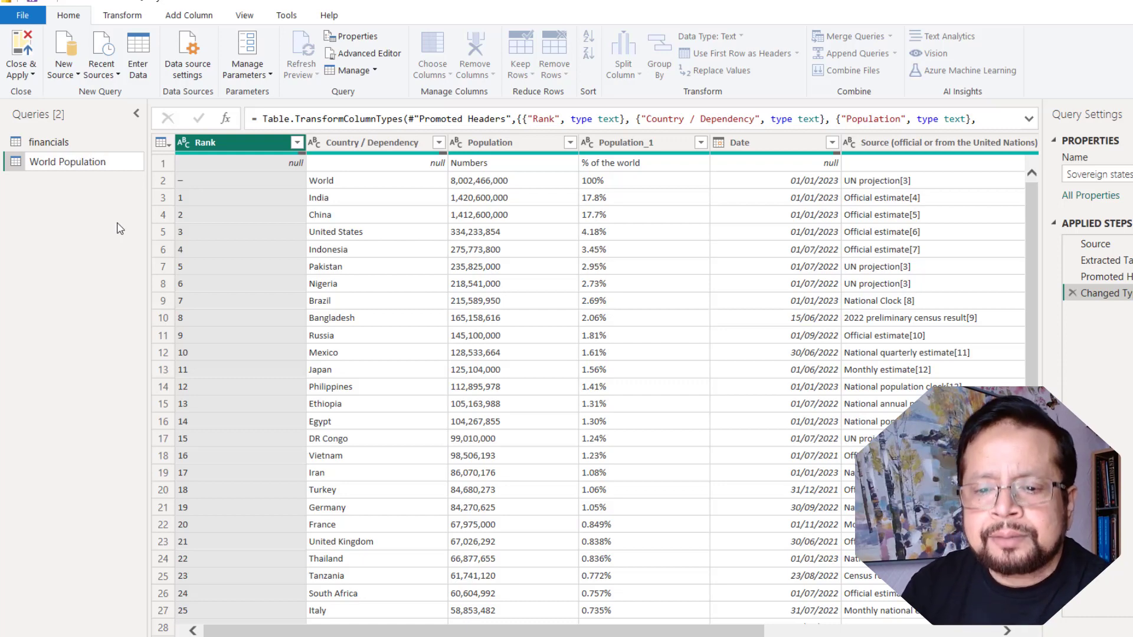
key(Return)
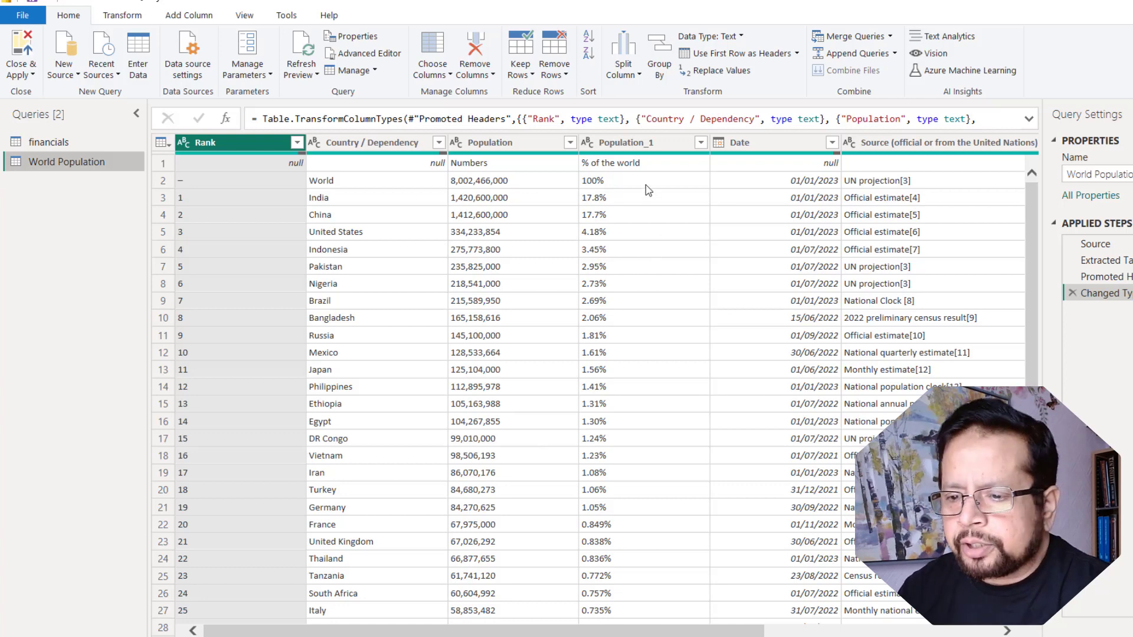
Remove the Population_1, Date, Source (official or from the United Nations) and Notes columns from the World Population query
click(643, 142)
right_click(640, 142)
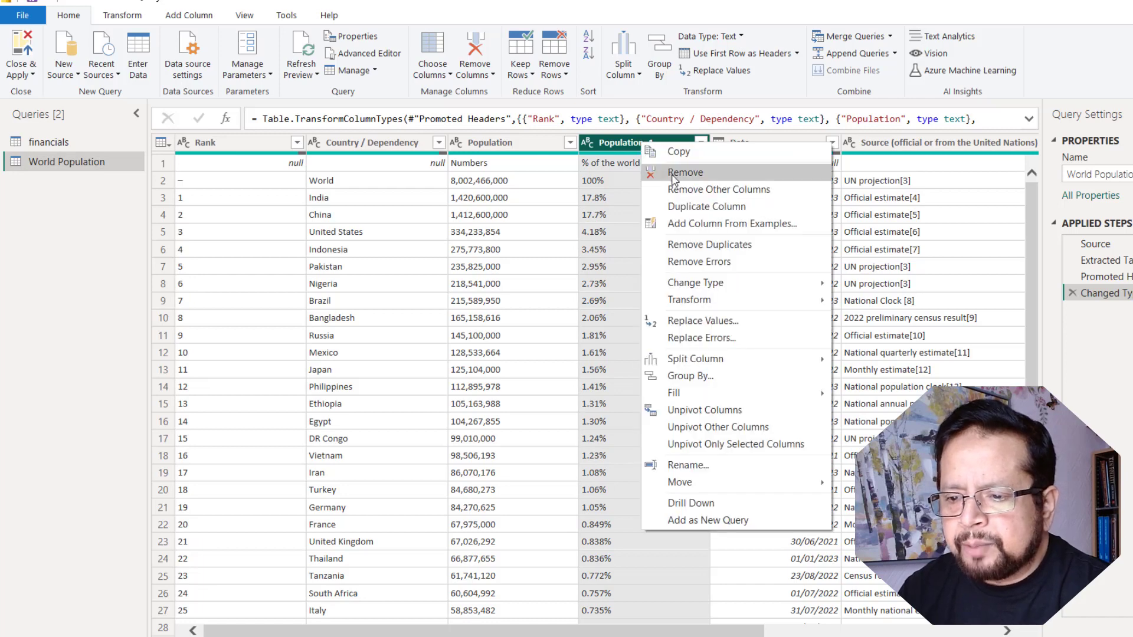
click(678, 173)
right_click(637, 141)
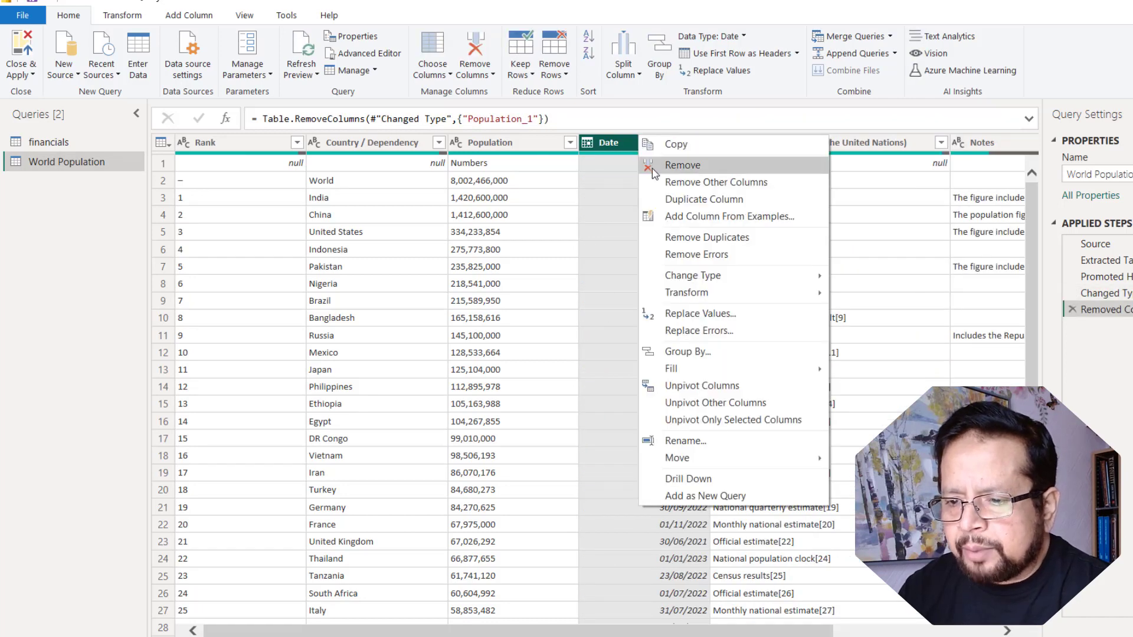
click(651, 167)
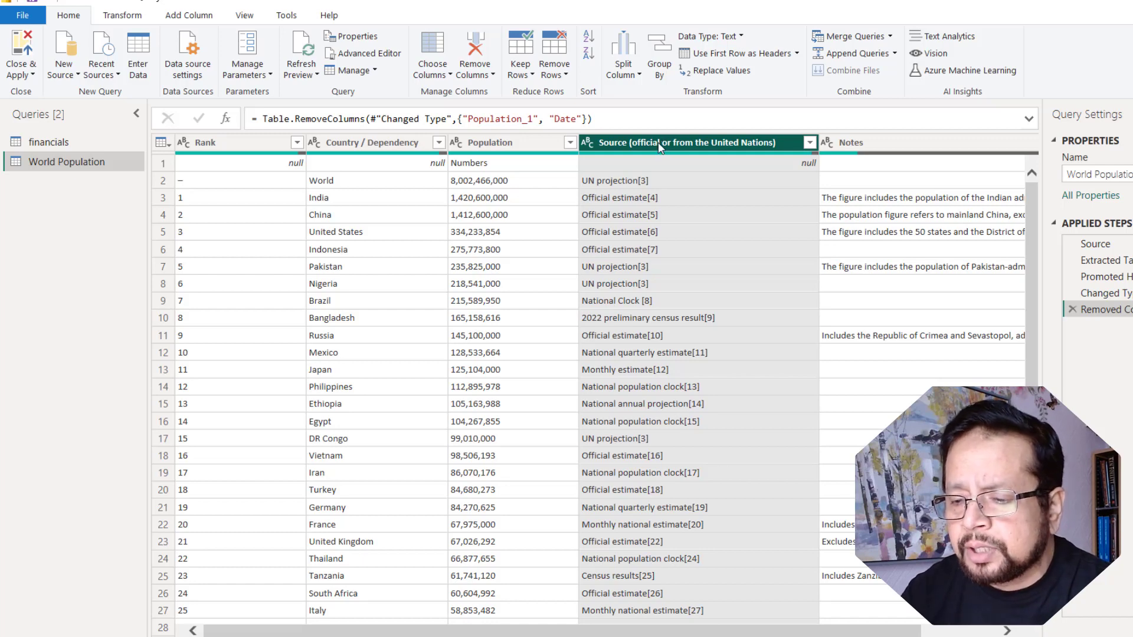
right_click(659, 147)
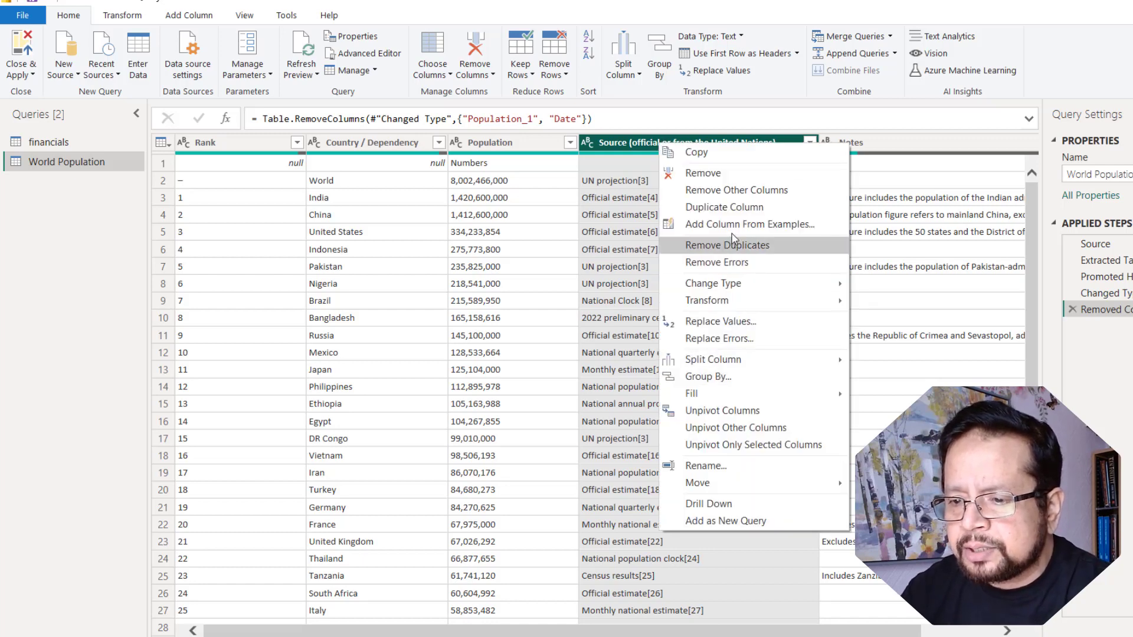
click(725, 175)
right_click(693, 143)
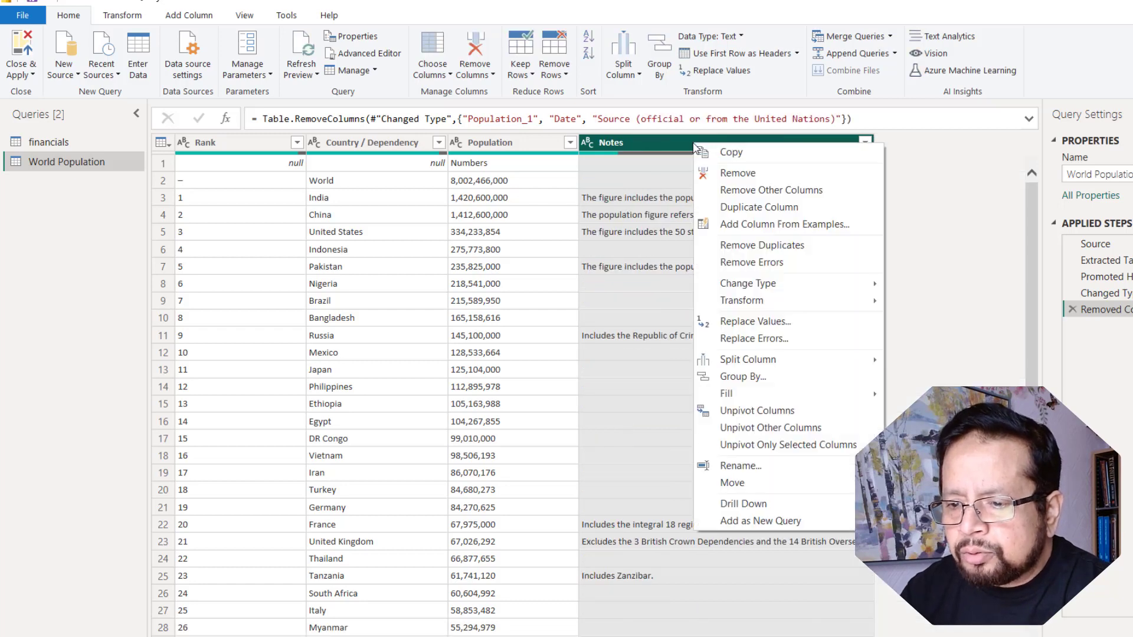
click(721, 176)
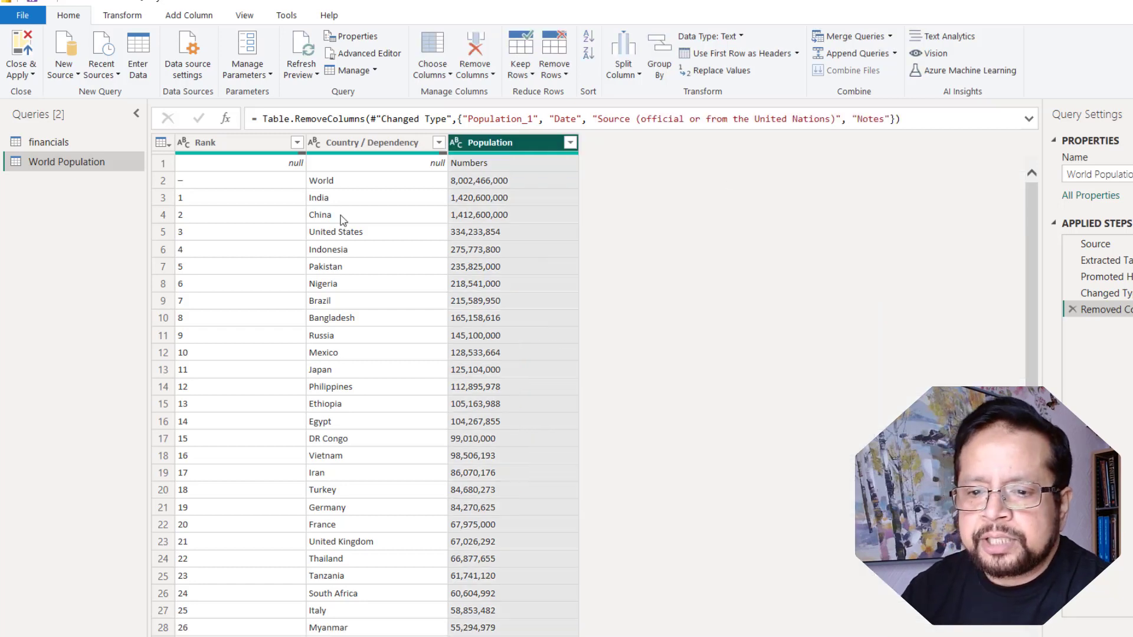
Remove the Rank column from the World Population query
click(230, 142)
right_click(230, 142)
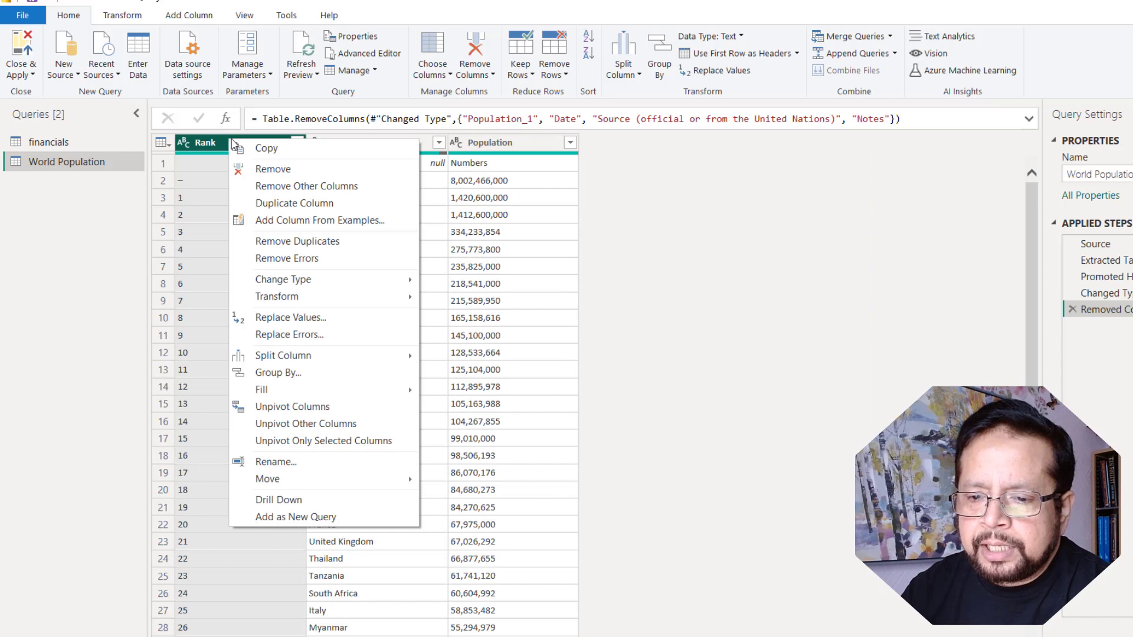
click(296, 168)
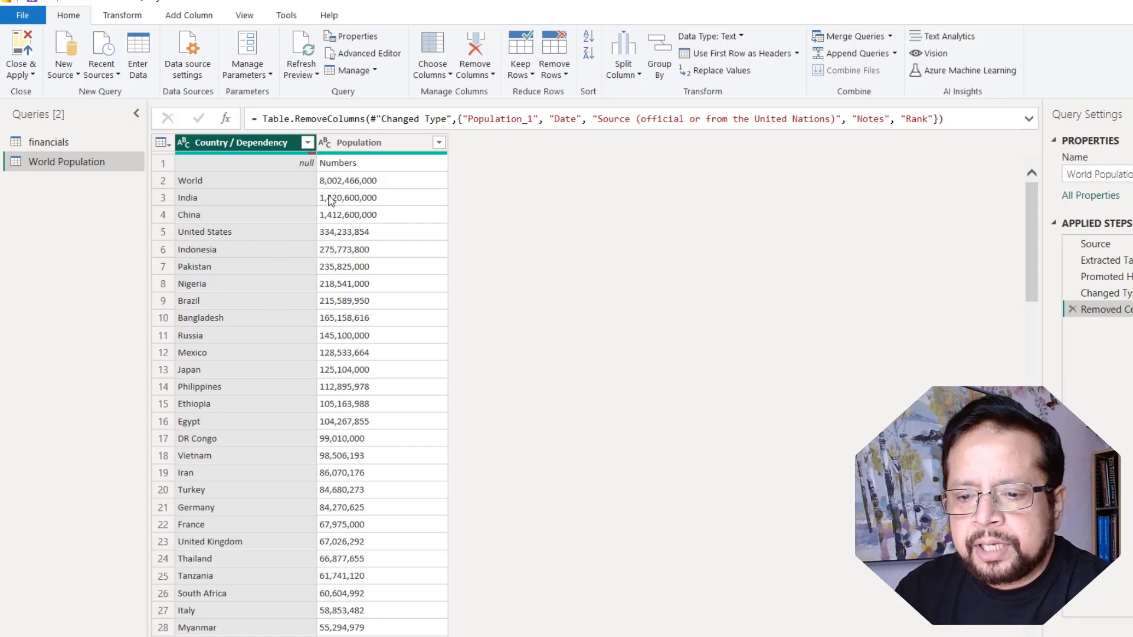
Filter the Country / Dependency column to keep only United States, Bangladesh, Mexico, Germany, France and Canada
click(308, 142)
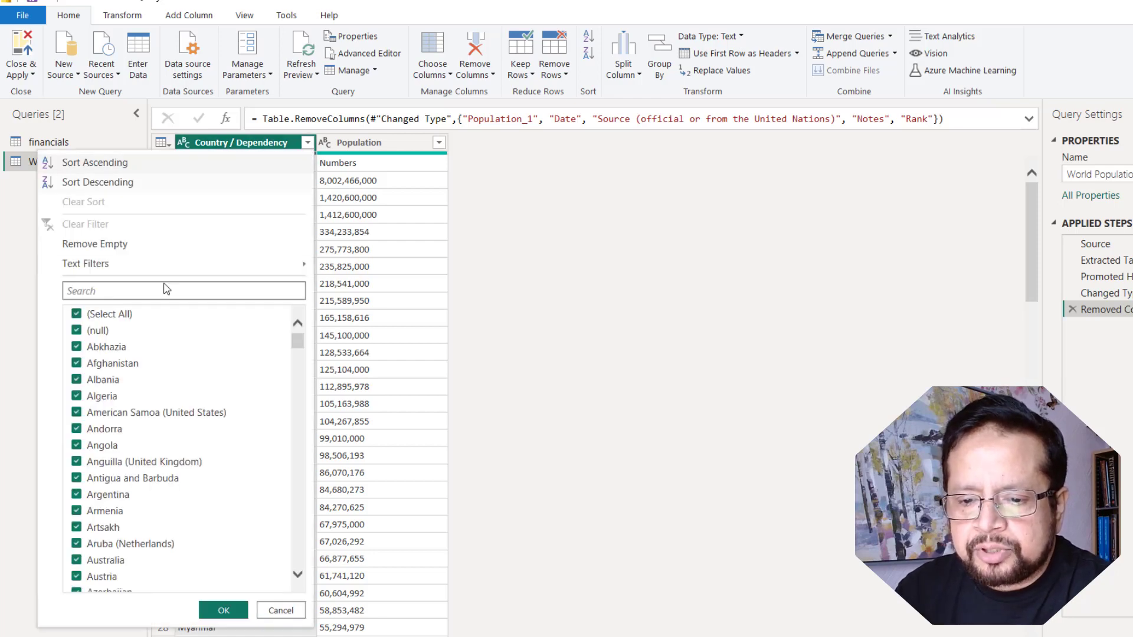
click(80, 319)
click(96, 293)
text(fran)
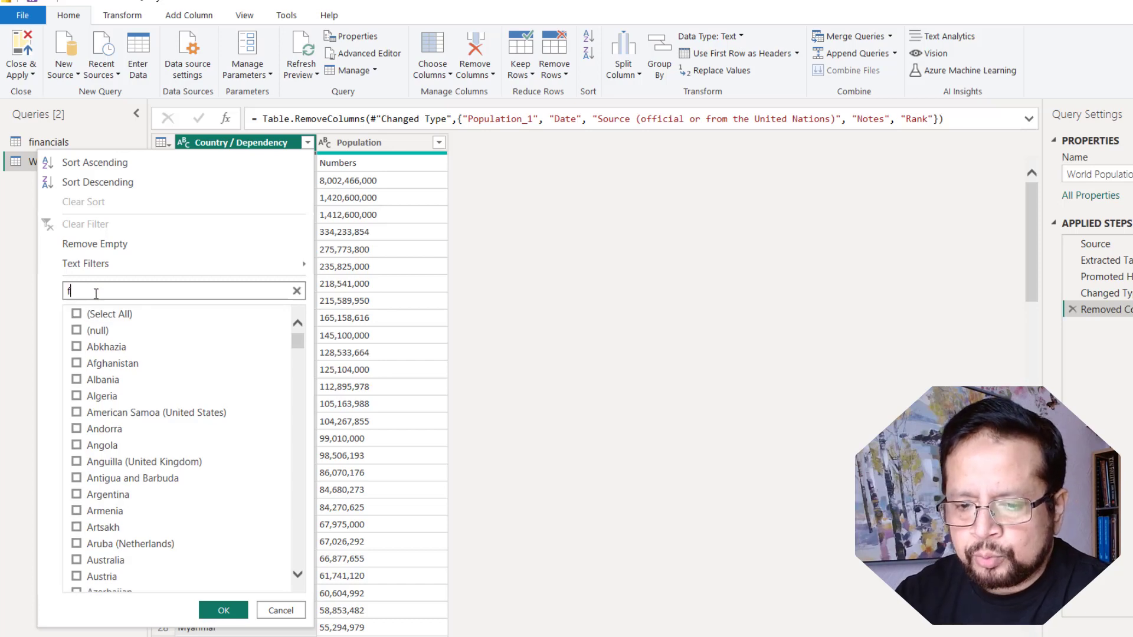
click(76, 332)
click(117, 291)
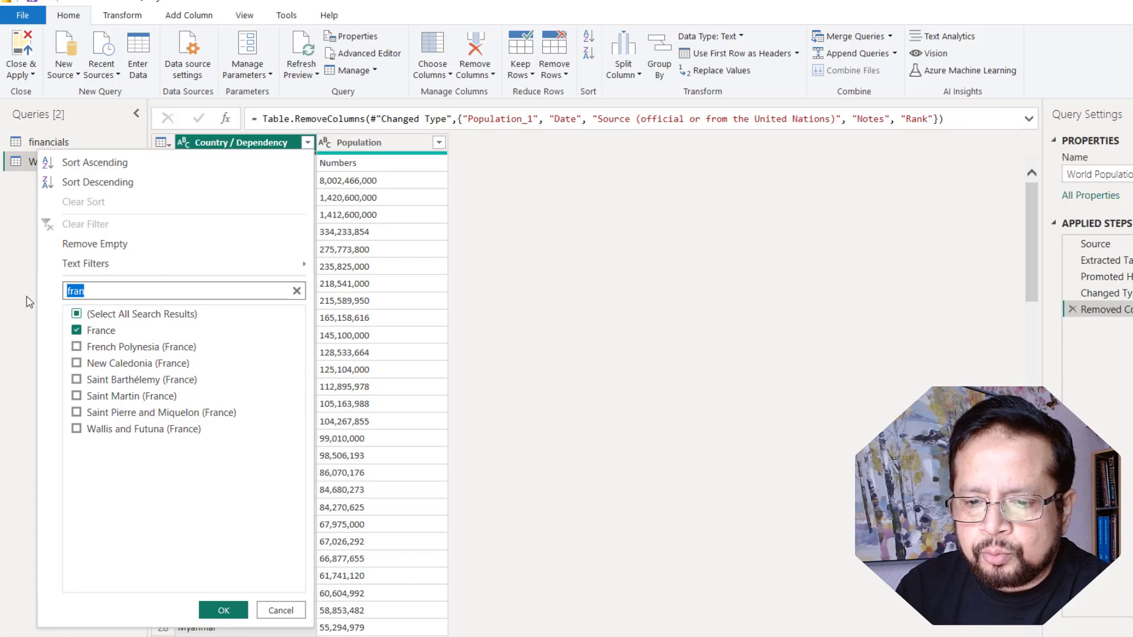
text(ger)
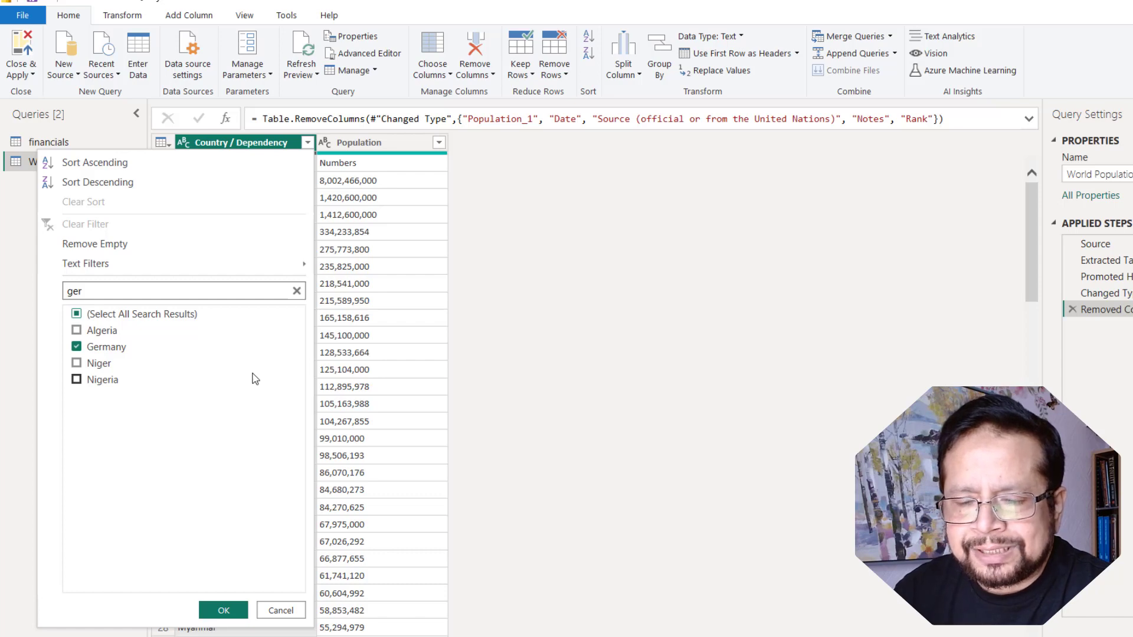
click(235, 611)
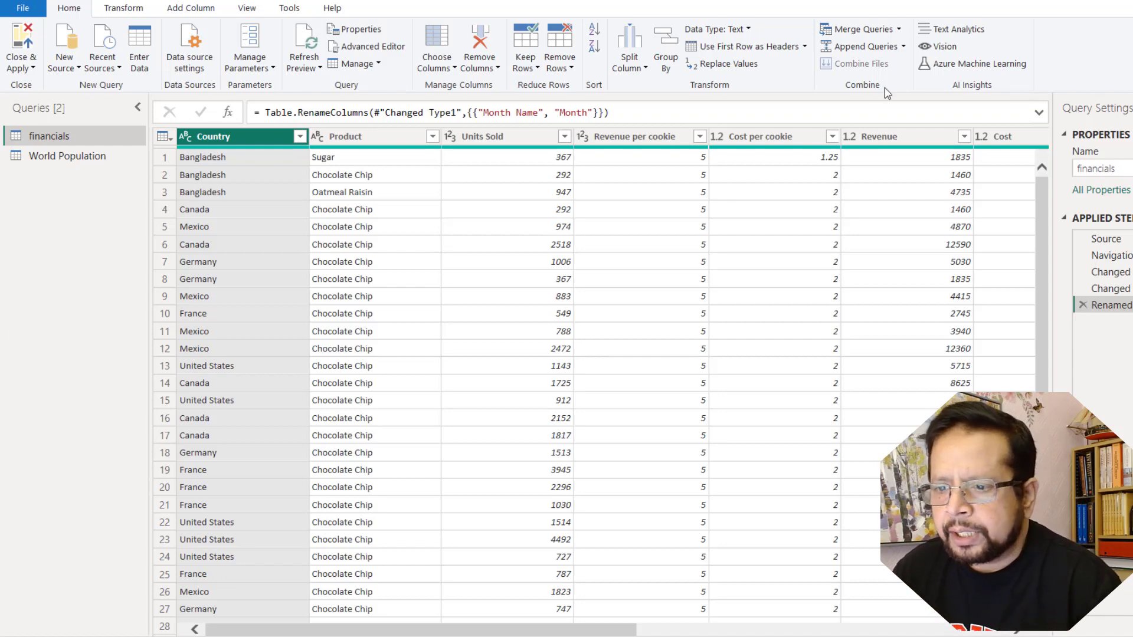
Start merging World Population into the financials query, matching the Country column with Country / Dependency
click(88, 155)
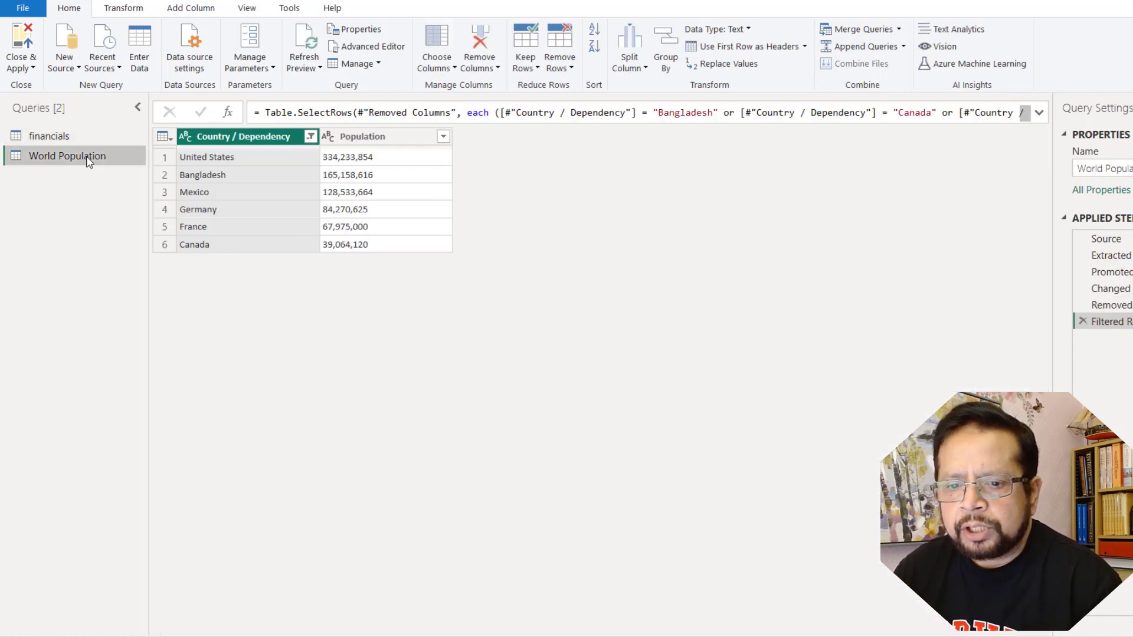
click(83, 138)
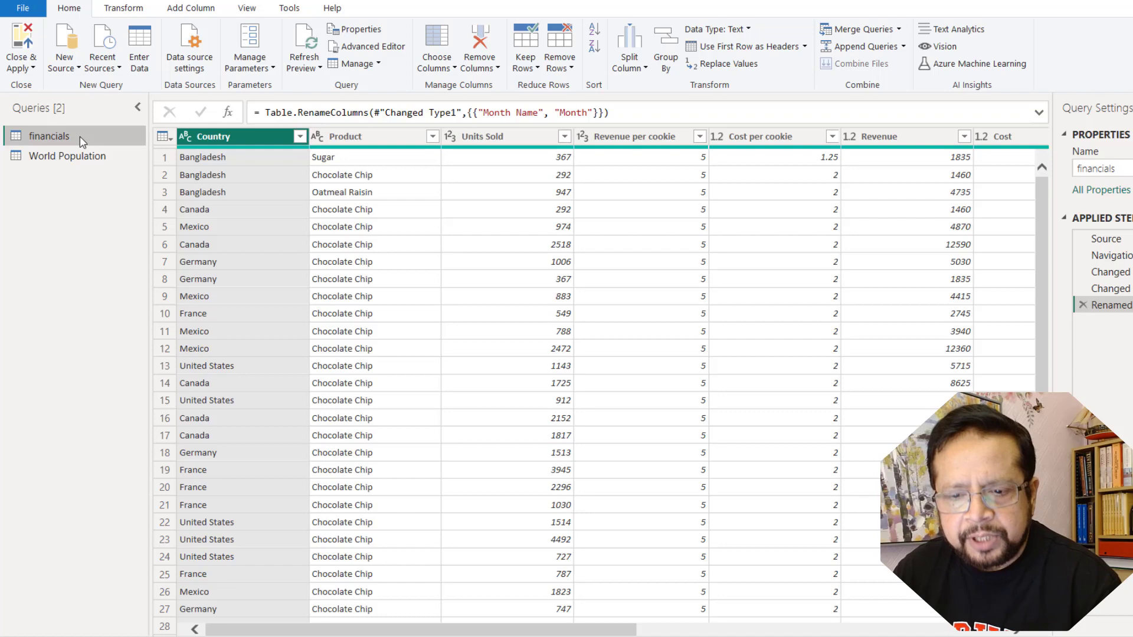
click(887, 34)
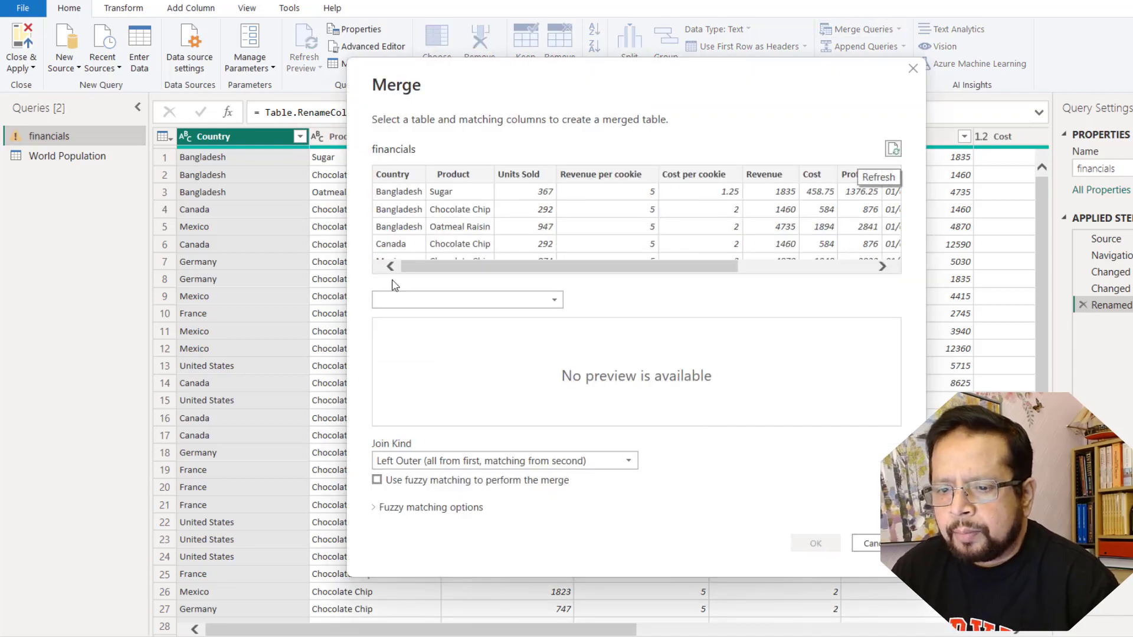
click(403, 176)
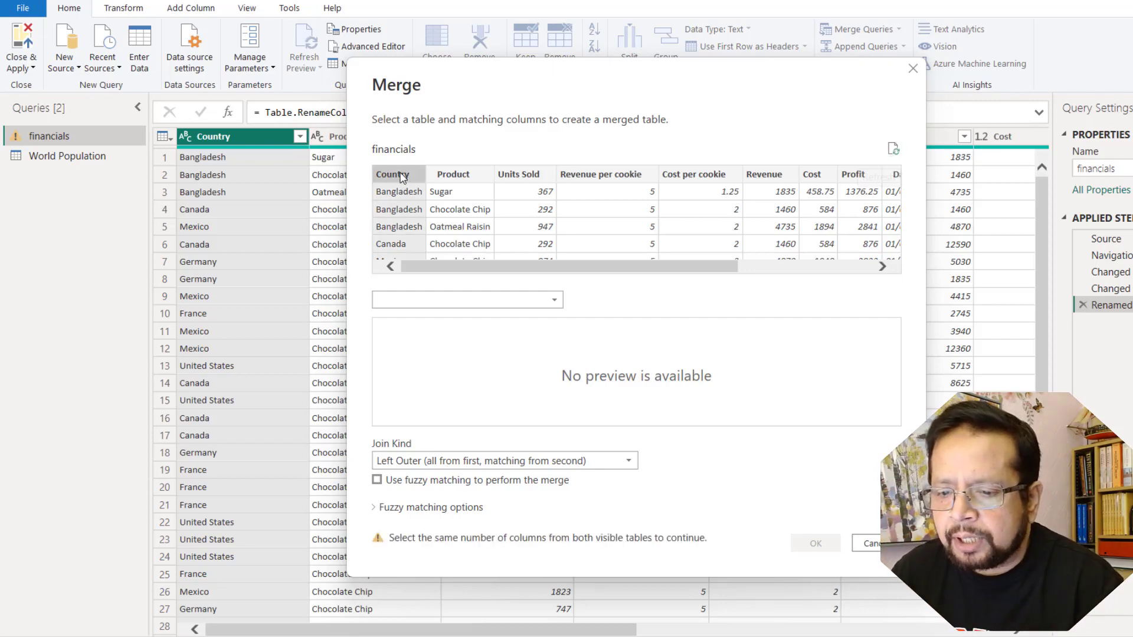
click(487, 302)
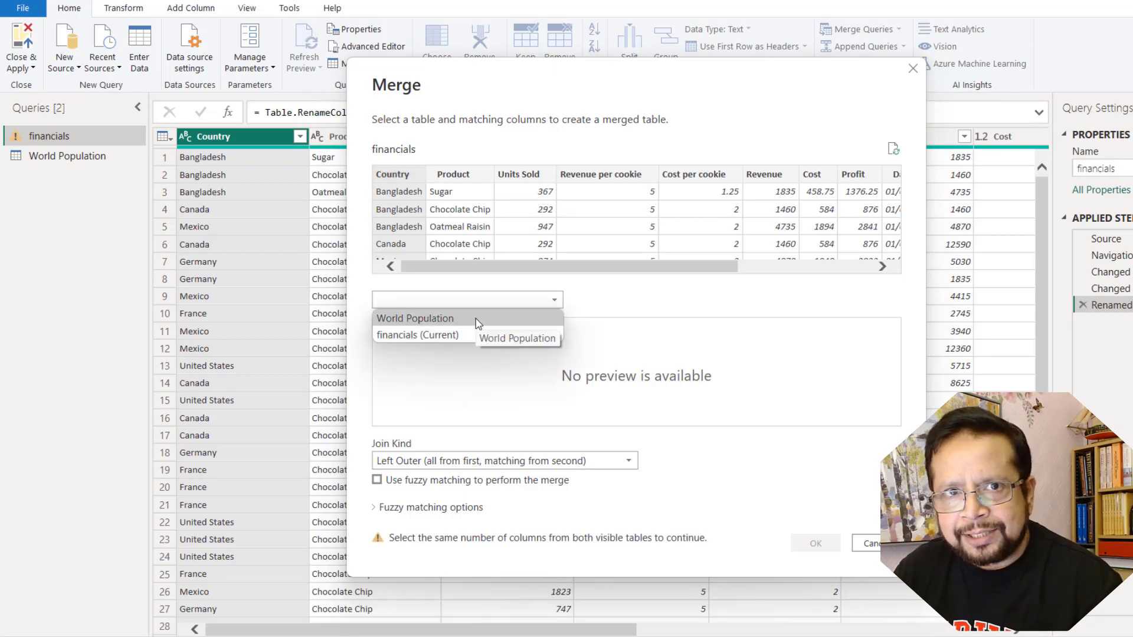
click(476, 322)
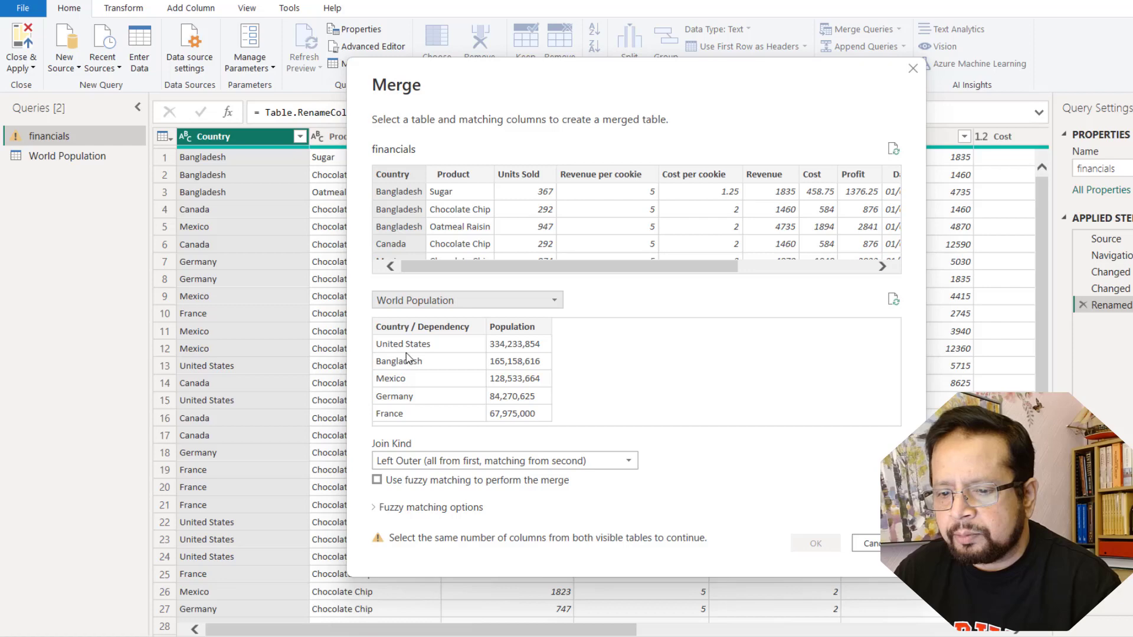
click(412, 328)
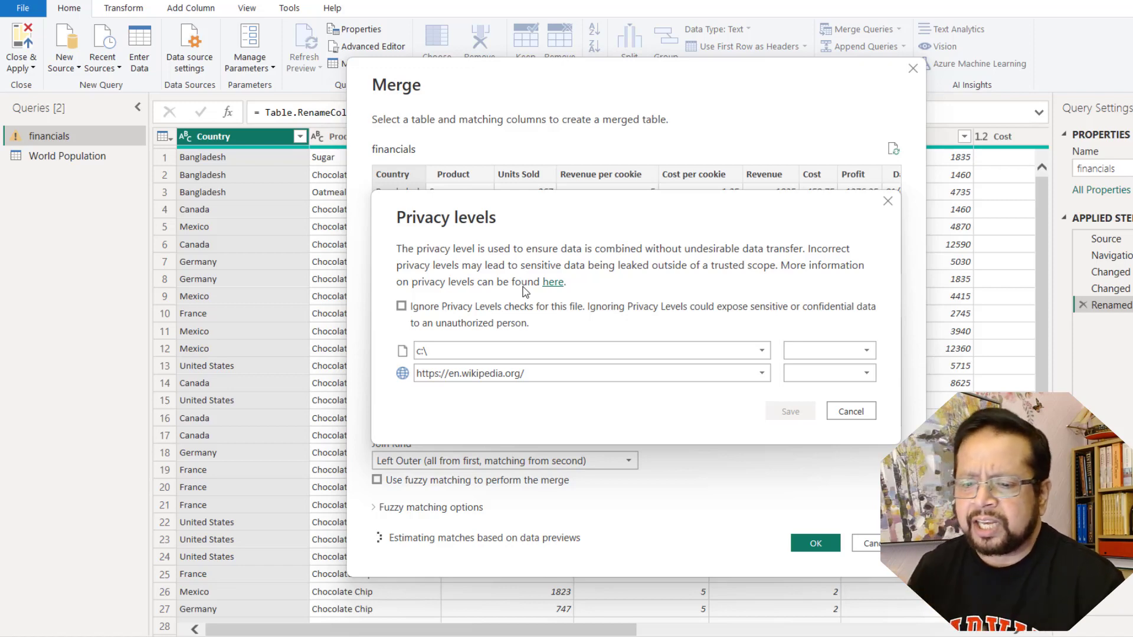
Ignore the privacy level checks for this file and complete the merge as a left outer join
click(402, 307)
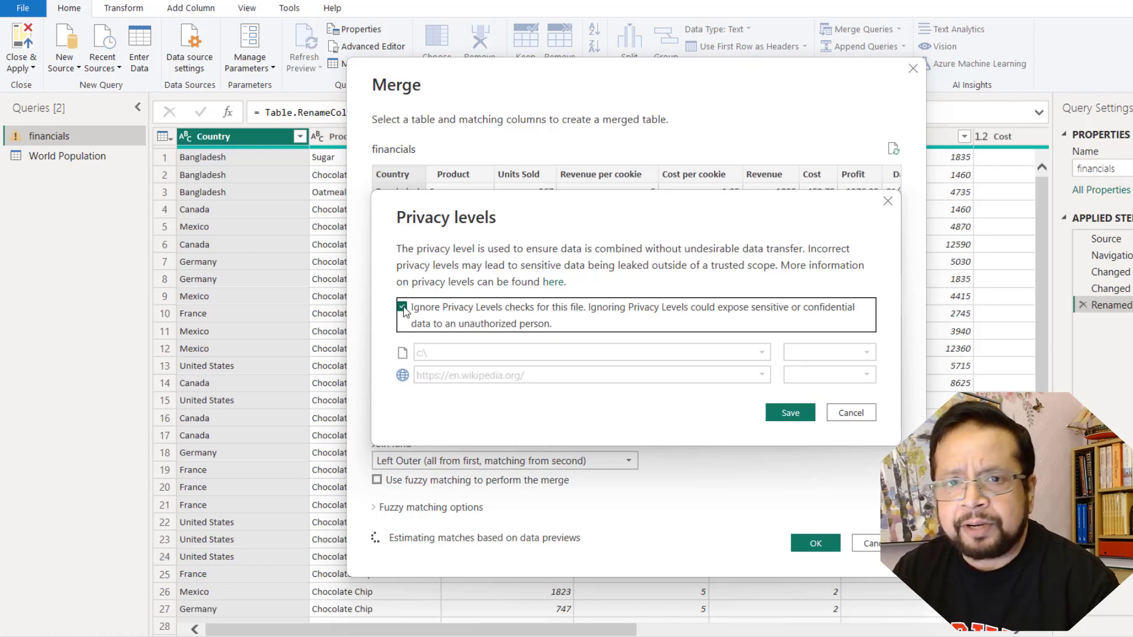
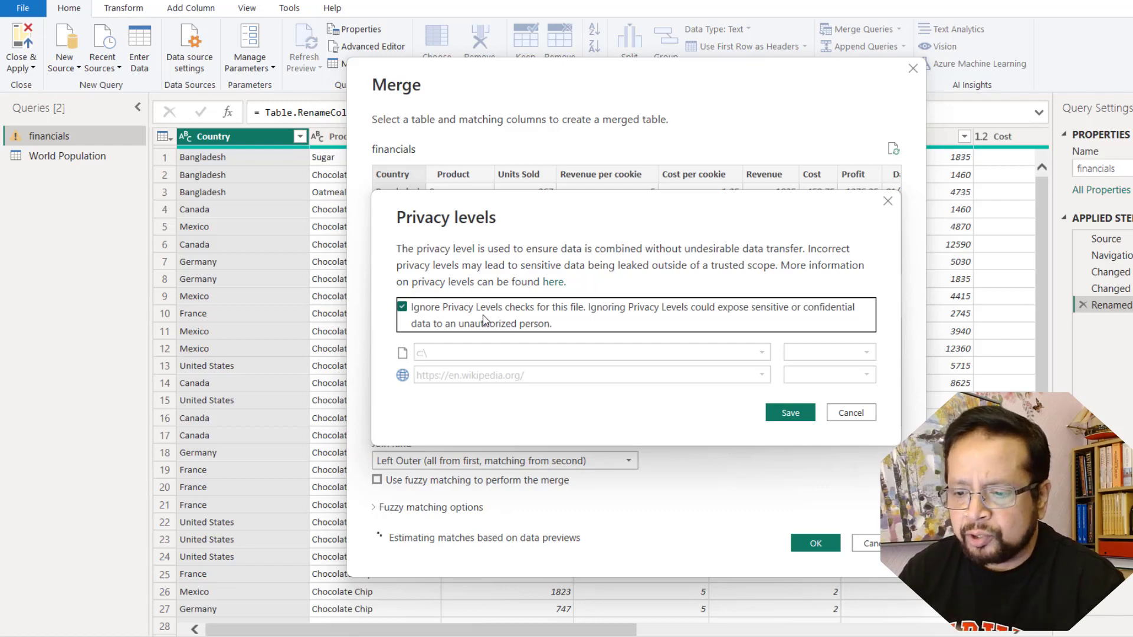
click(793, 414)
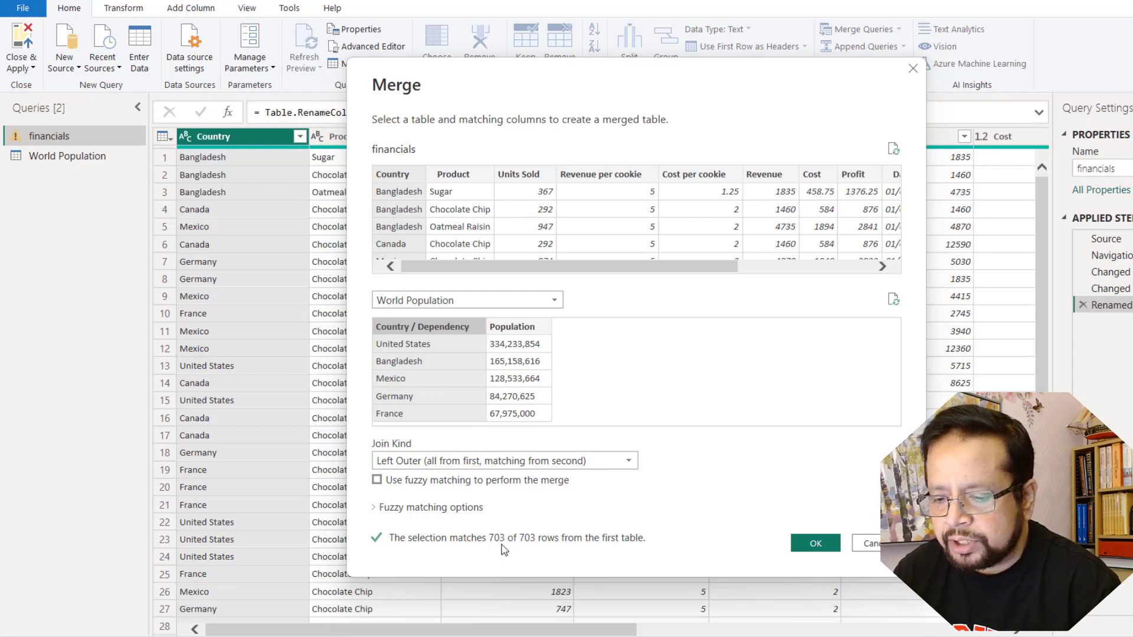
click(816, 544)
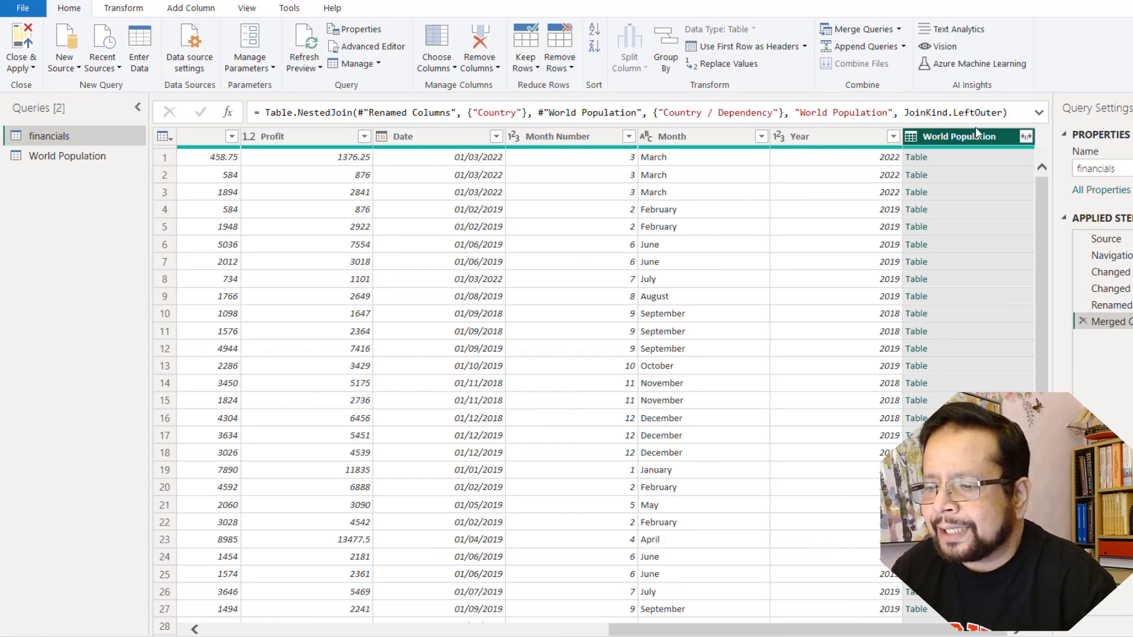
Expand the merged World Population column to include only Population, keeping the original column name as prefix
click(1026, 137)
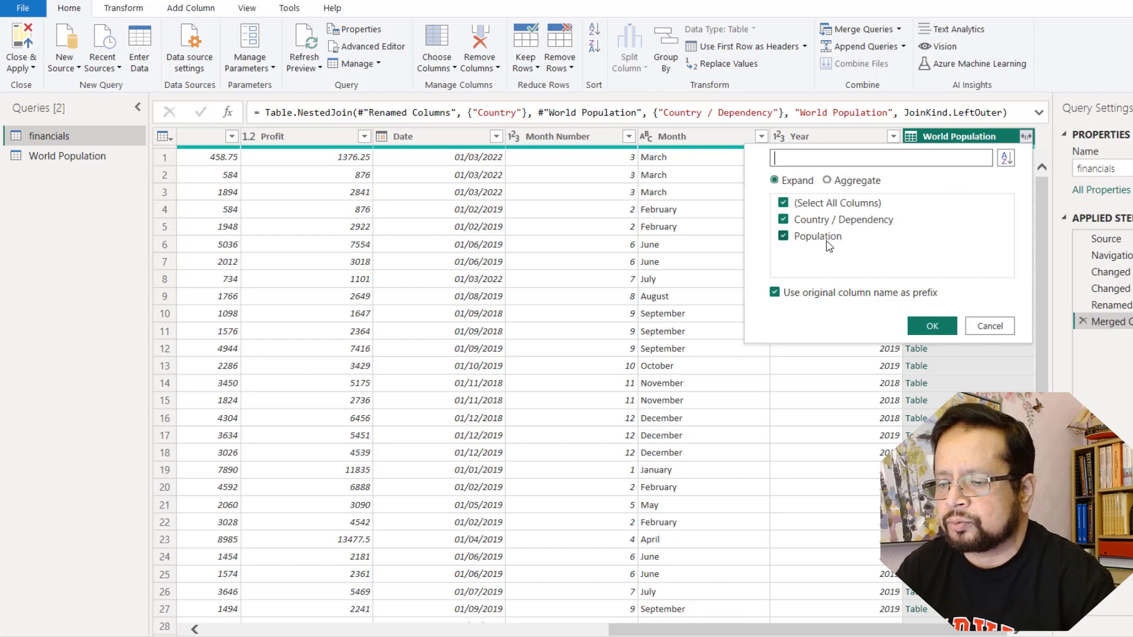
click(785, 204)
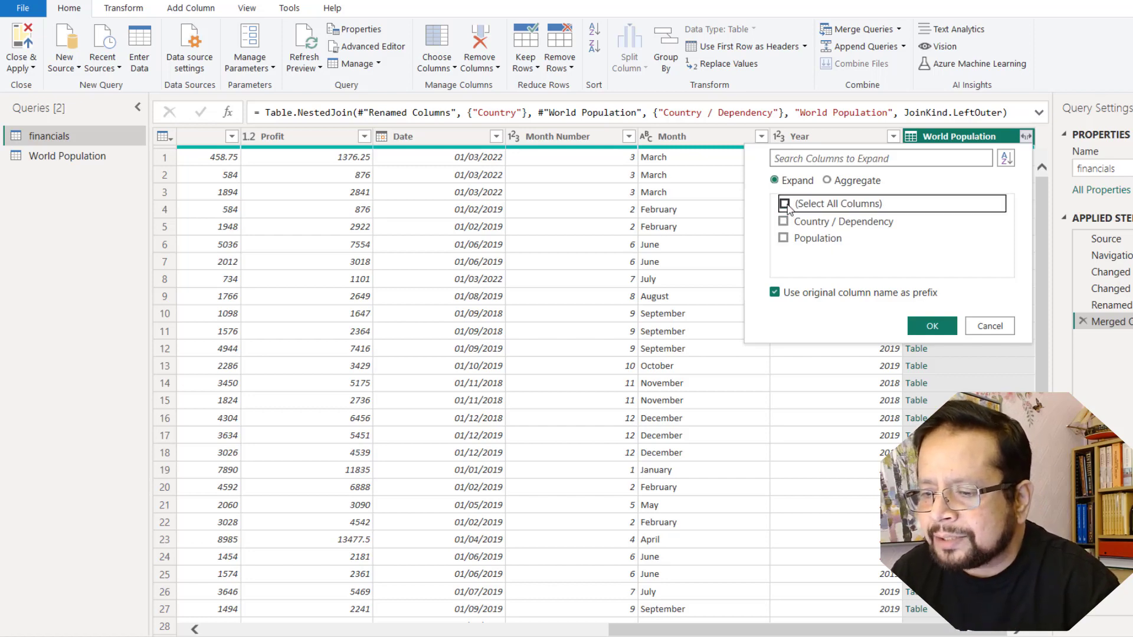
click(784, 237)
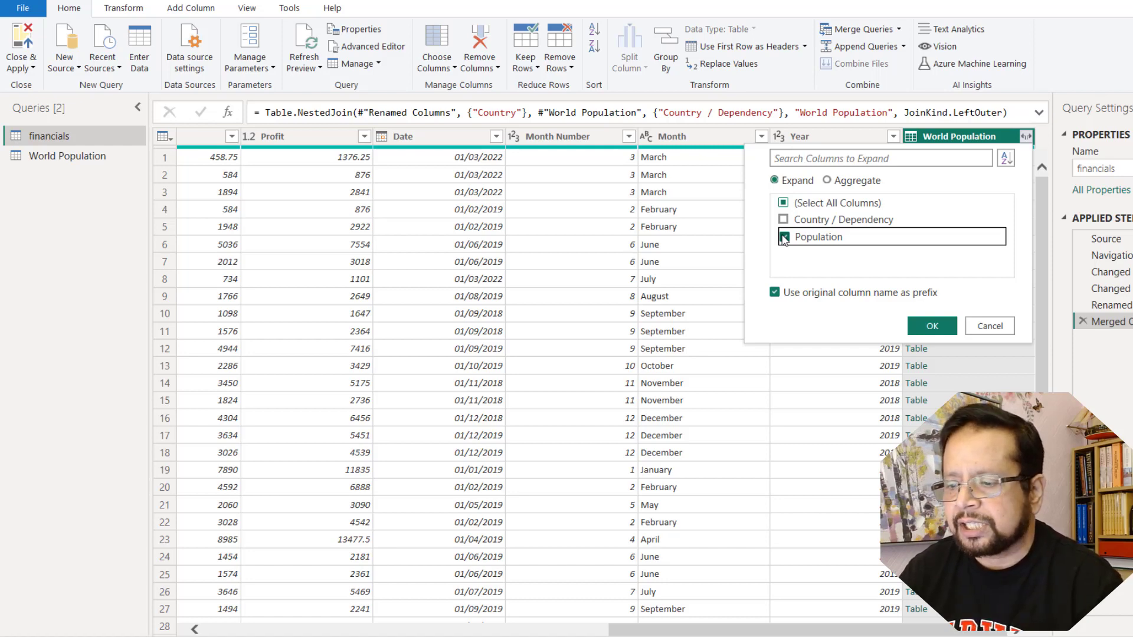
click(934, 327)
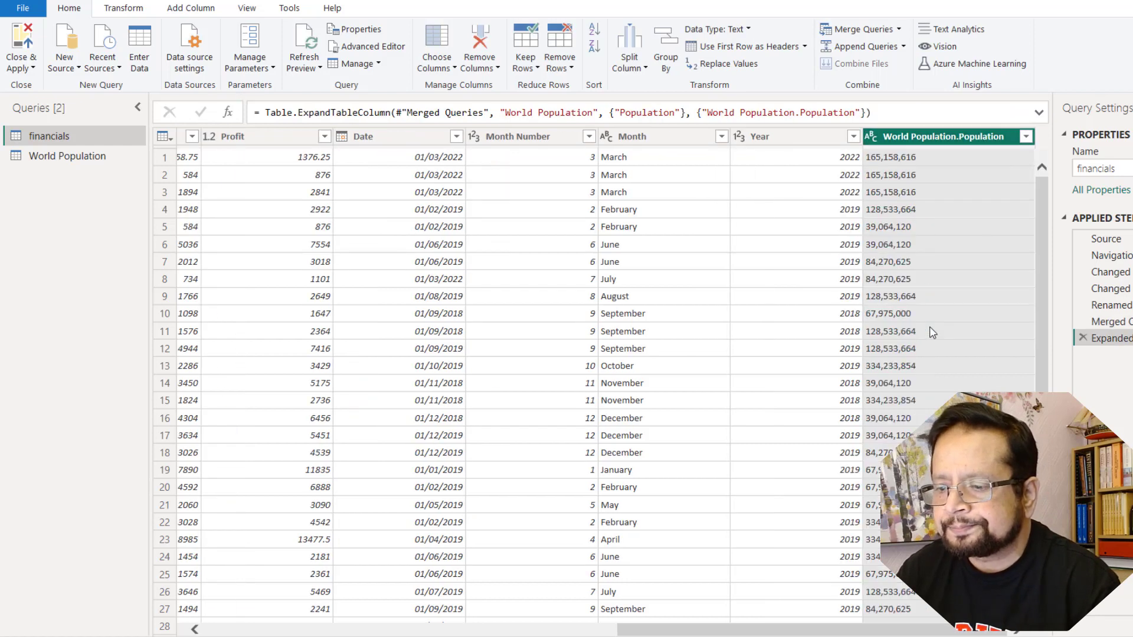
Compare the countries with their merged population values in the financials query, and apply the query changes and close the editor
drag(638, 633, 215, 623)
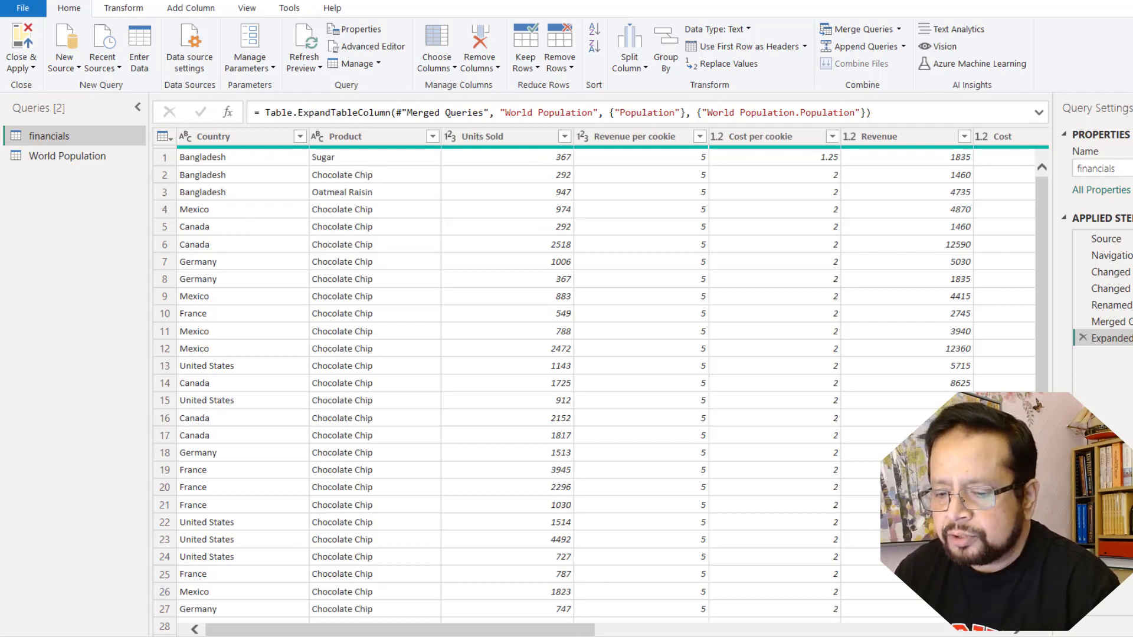
drag(565, 633, 981, 636)
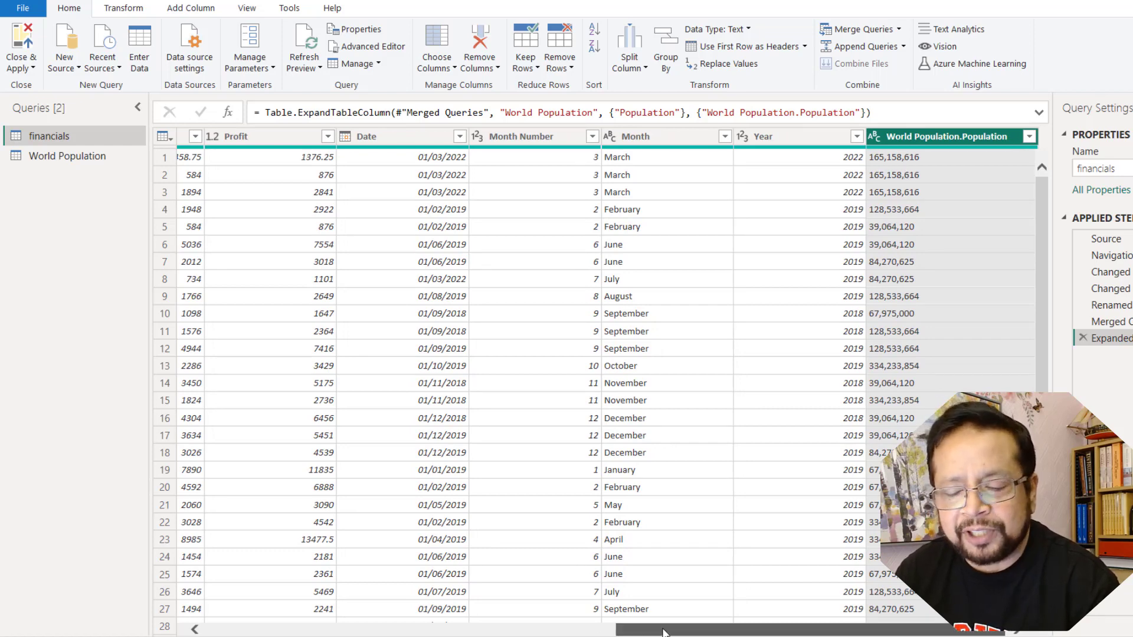
drag(663, 632, 253, 633)
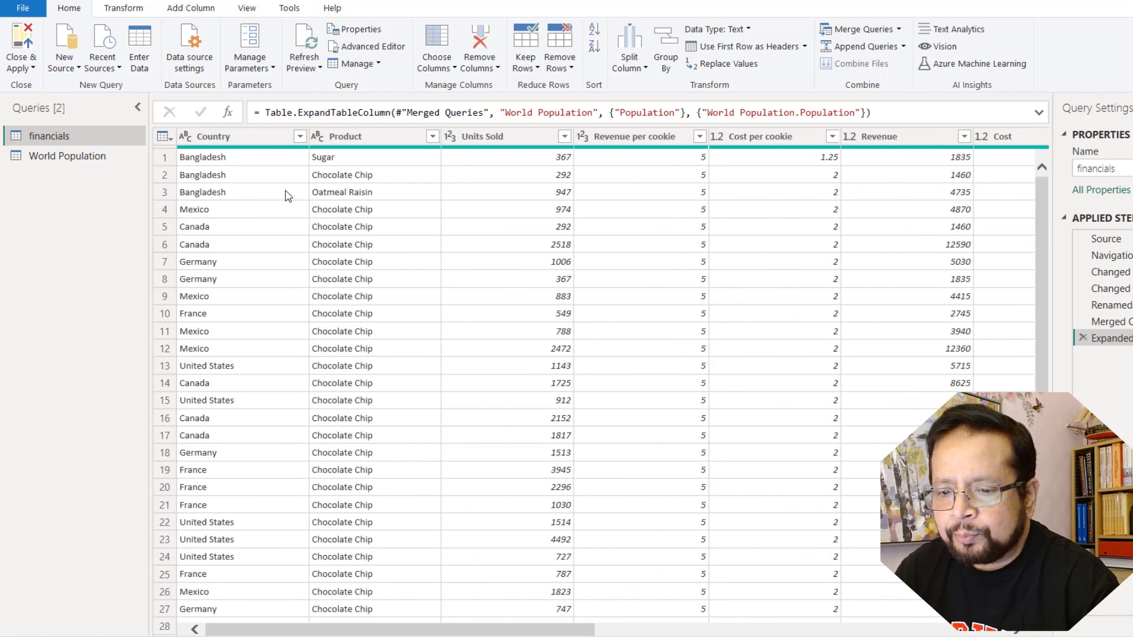
drag(536, 633, 948, 633)
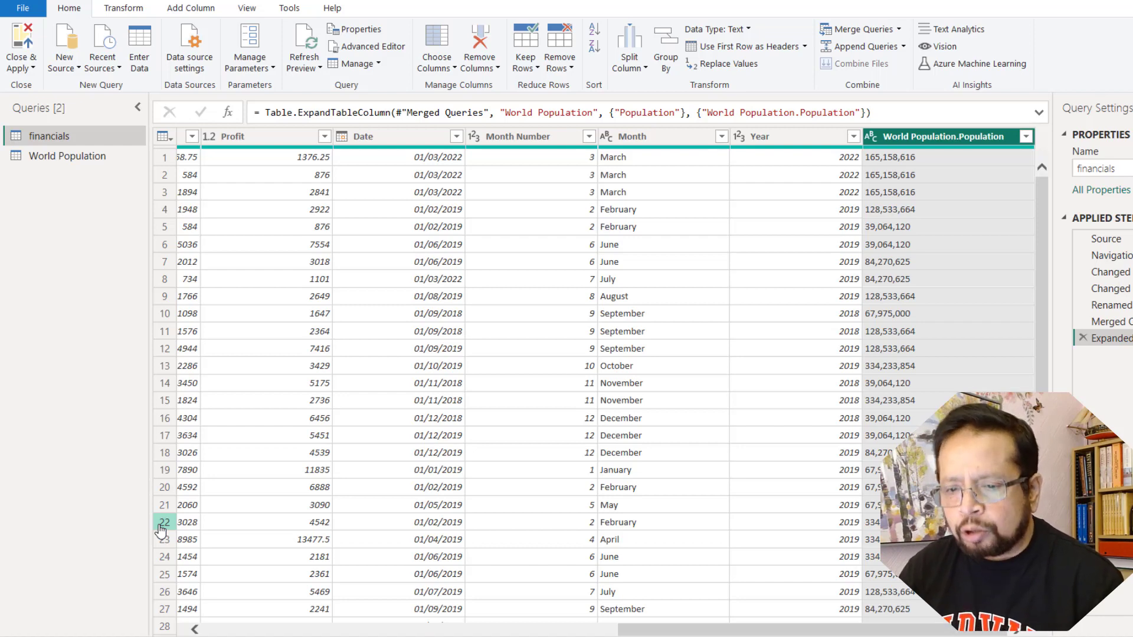
click(491, 635)
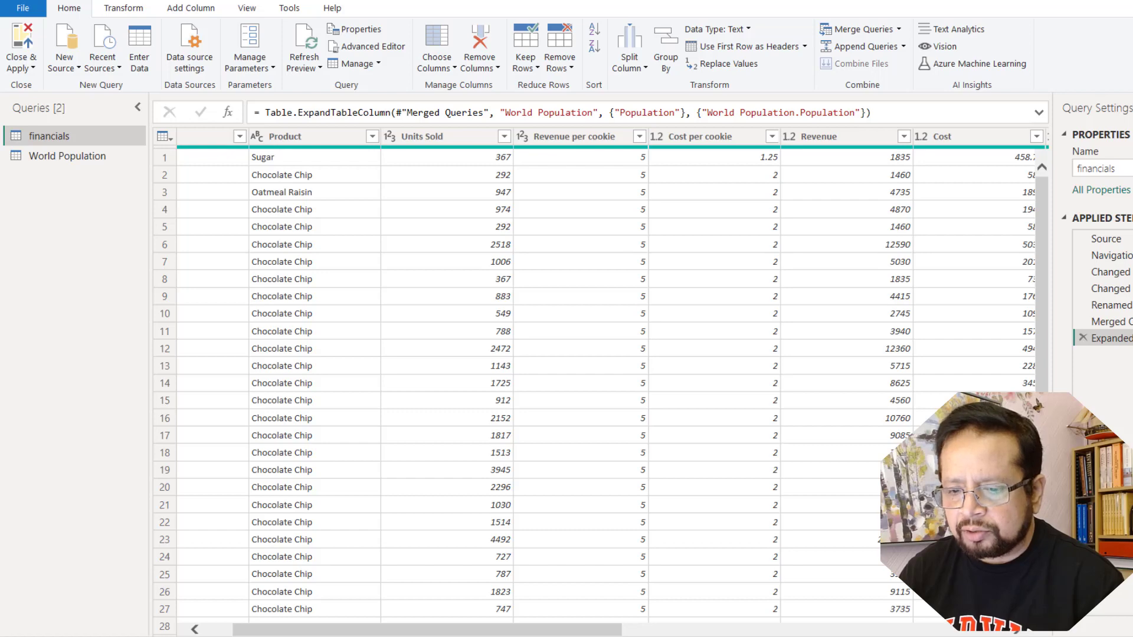
drag(311, 633, 283, 633)
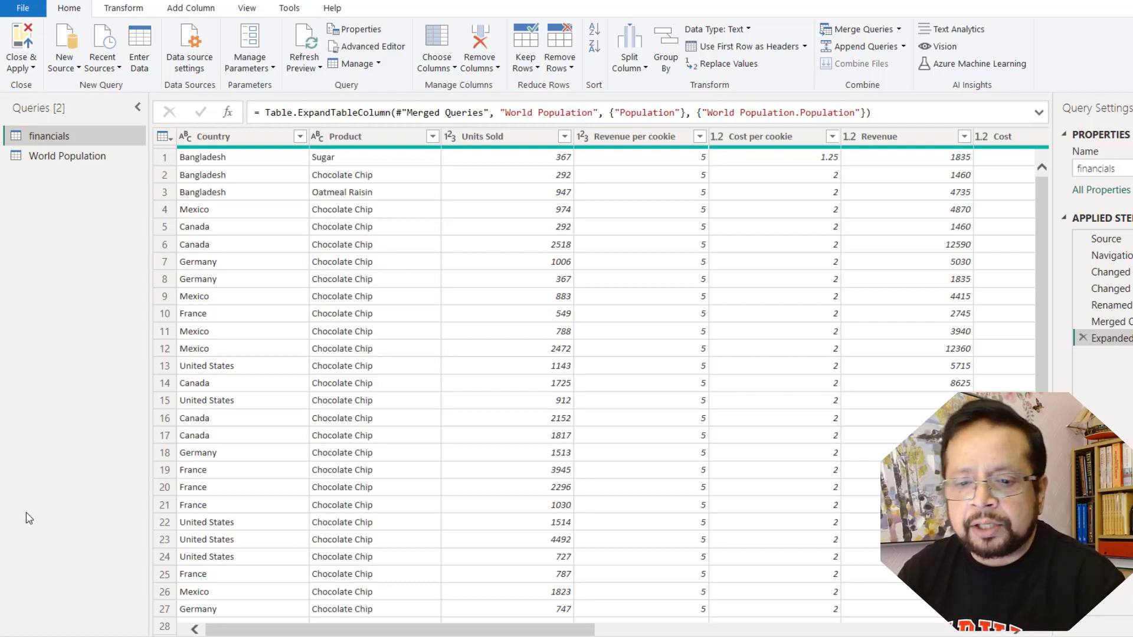
click(22, 69)
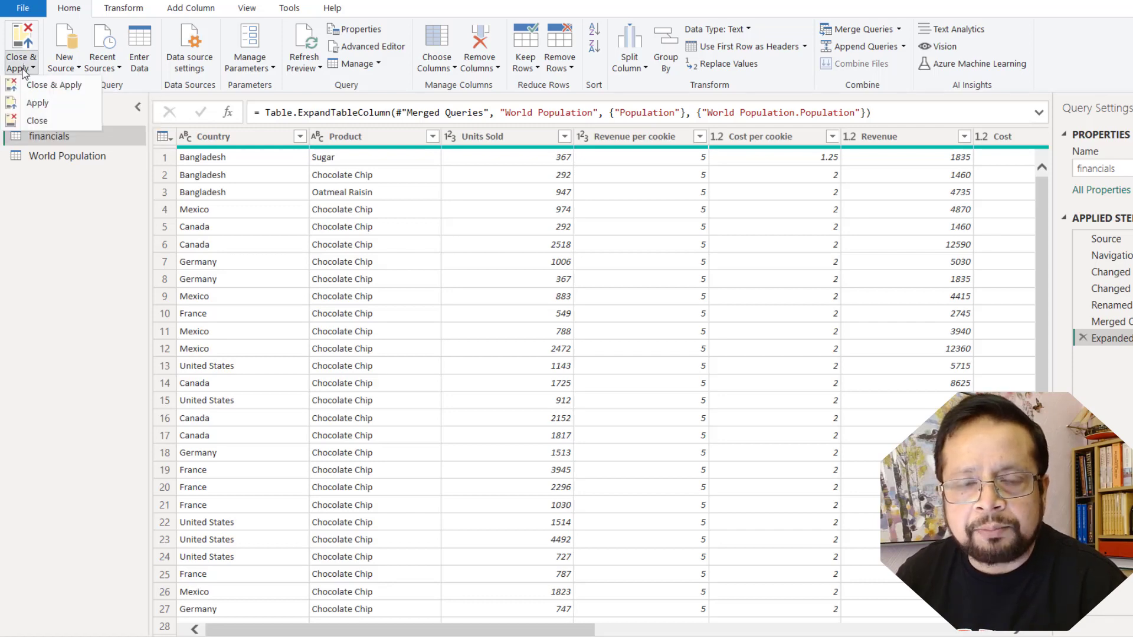
click(47, 85)
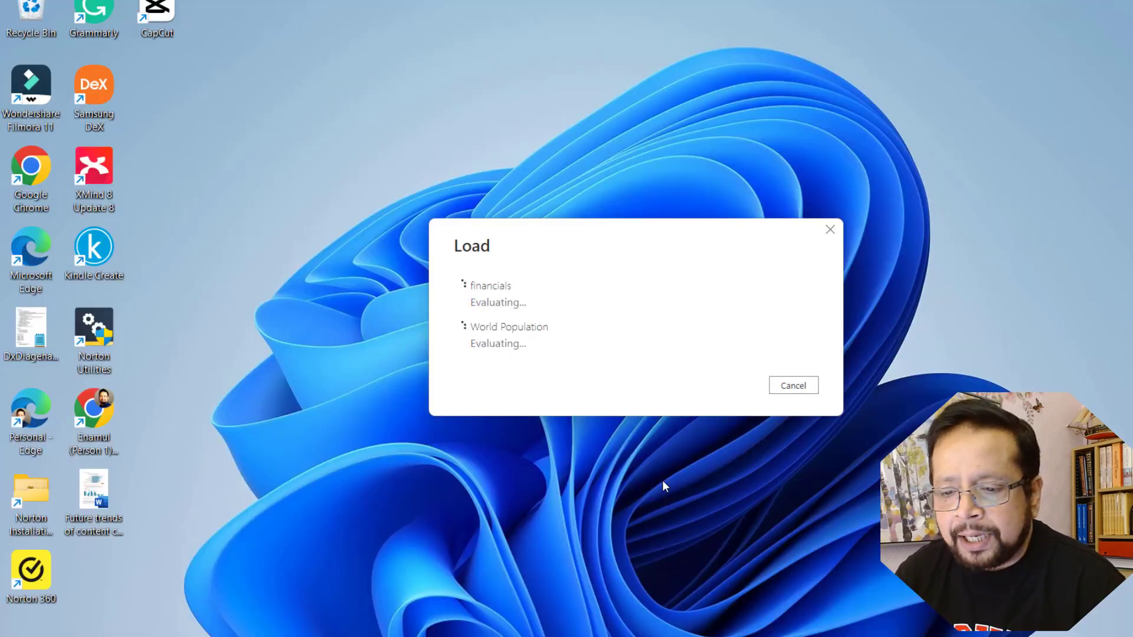